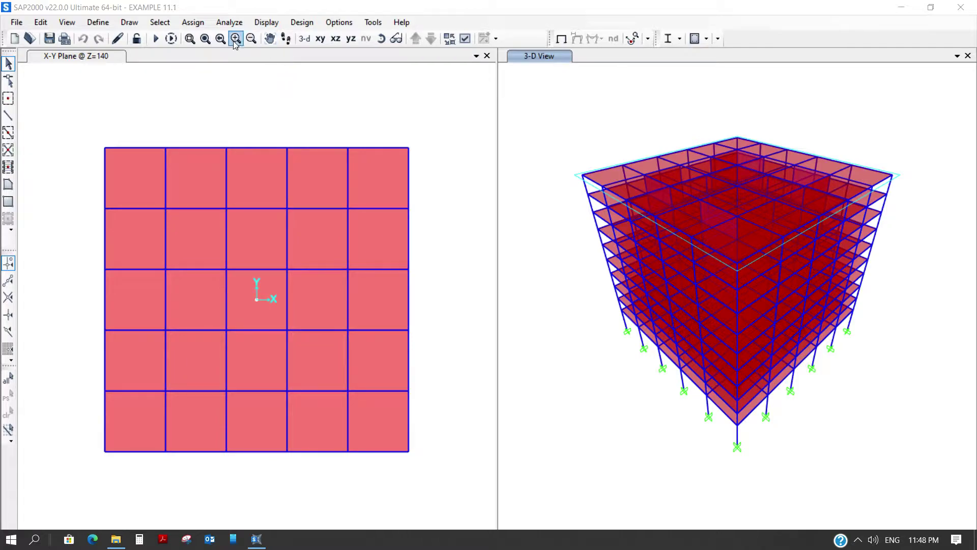
Step: Review the DIAPH1–DIAPH10 joint diaphragm constraints under Assign and close them unchanged
left_click(193, 22)
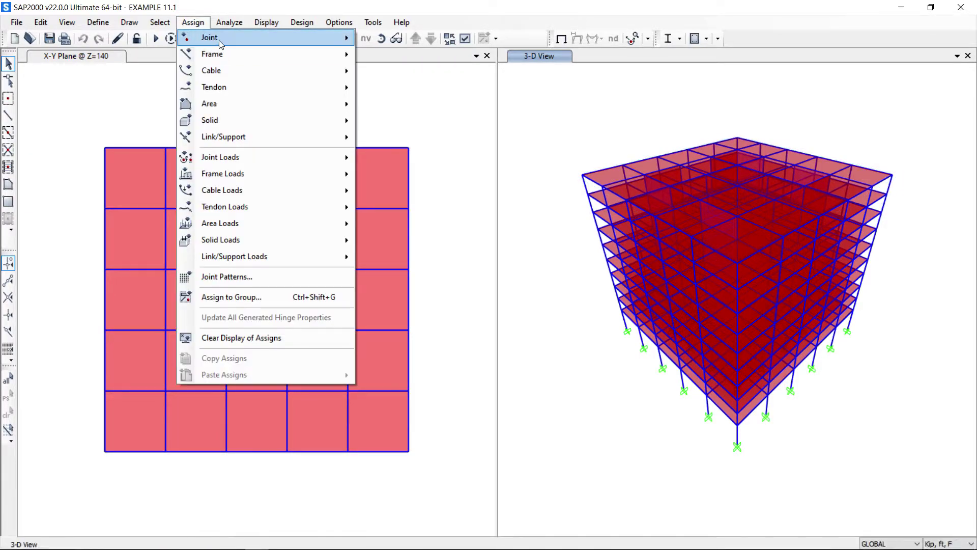
mouse_move(209, 37)
left_click(385, 56)
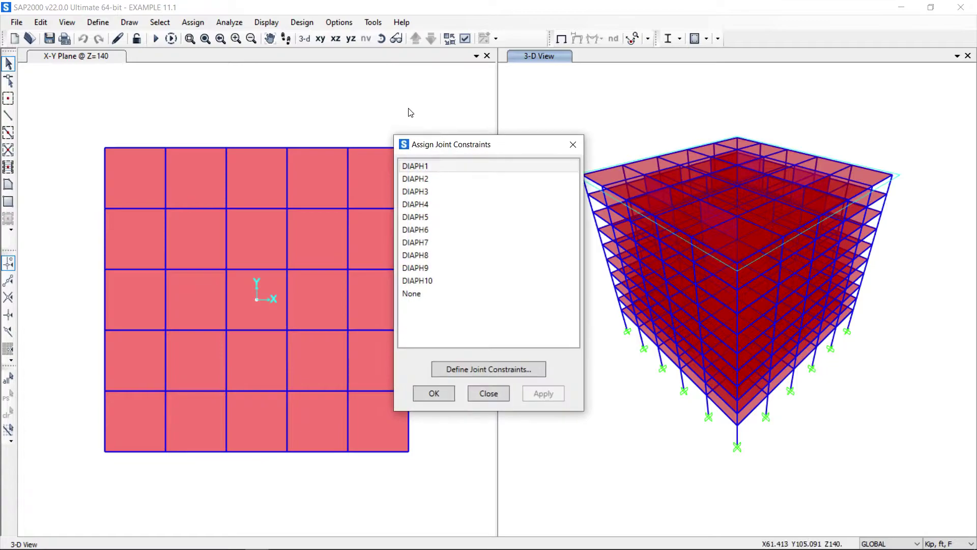
left_click(406, 282)
left_click(489, 393)
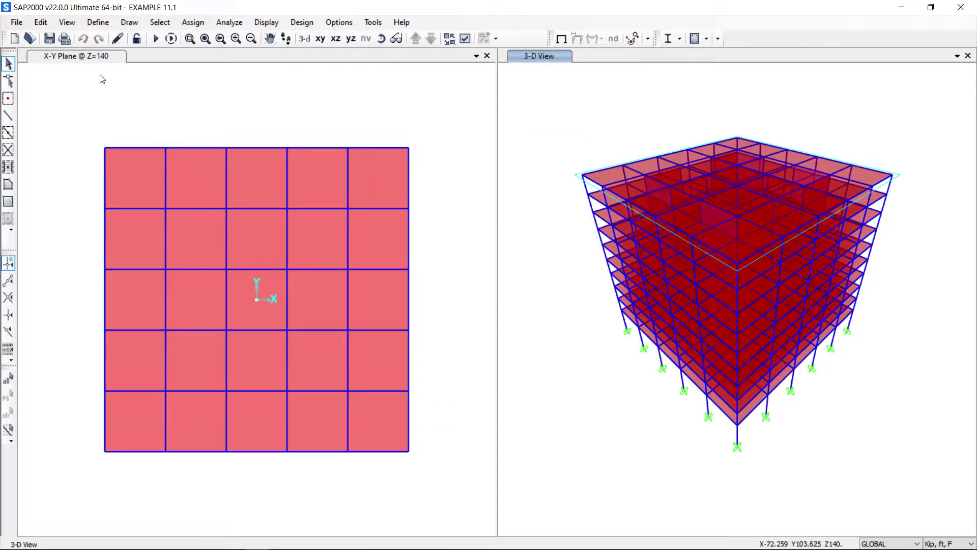
left_click(97, 22)
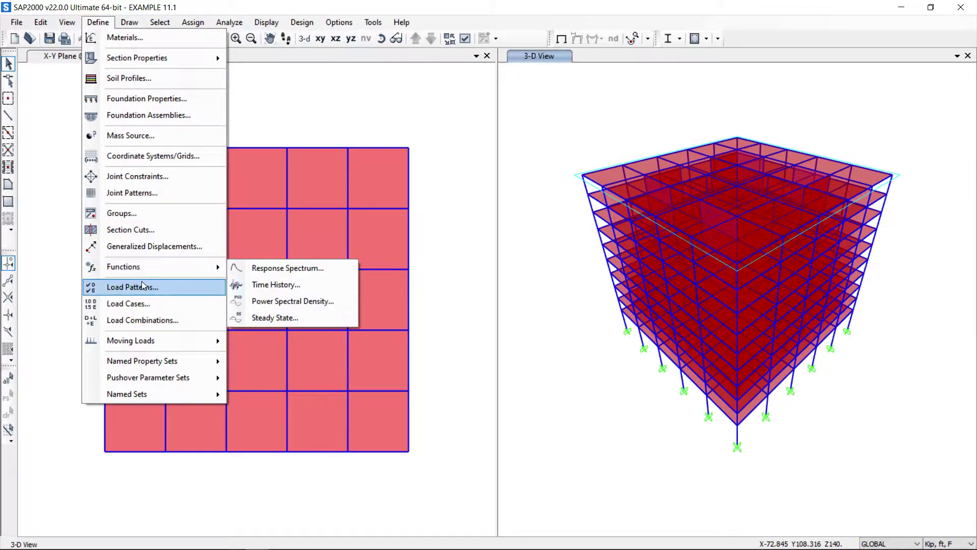
Step: Delete every load combination from UDCON1 through DCON124 and accept the empty list
left_click(145, 321)
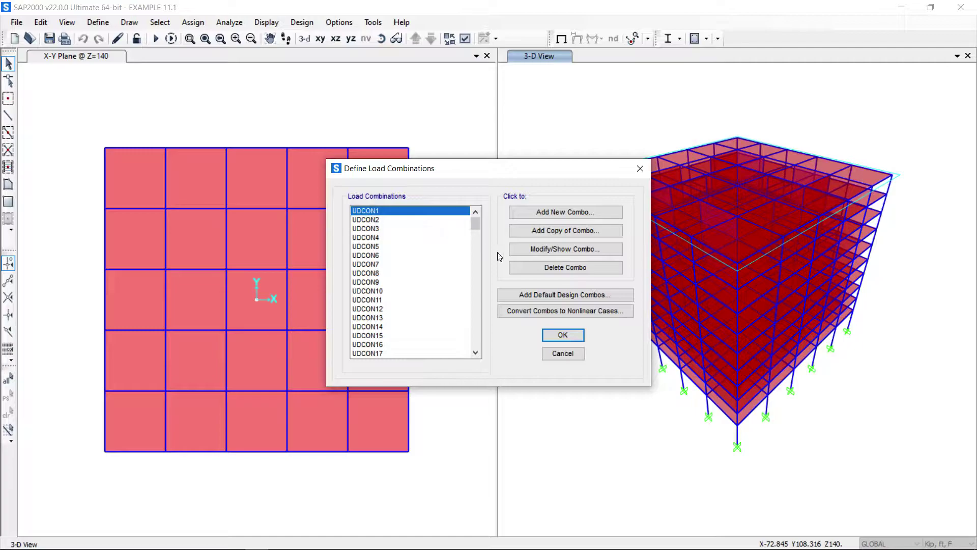
left_click(543, 269)
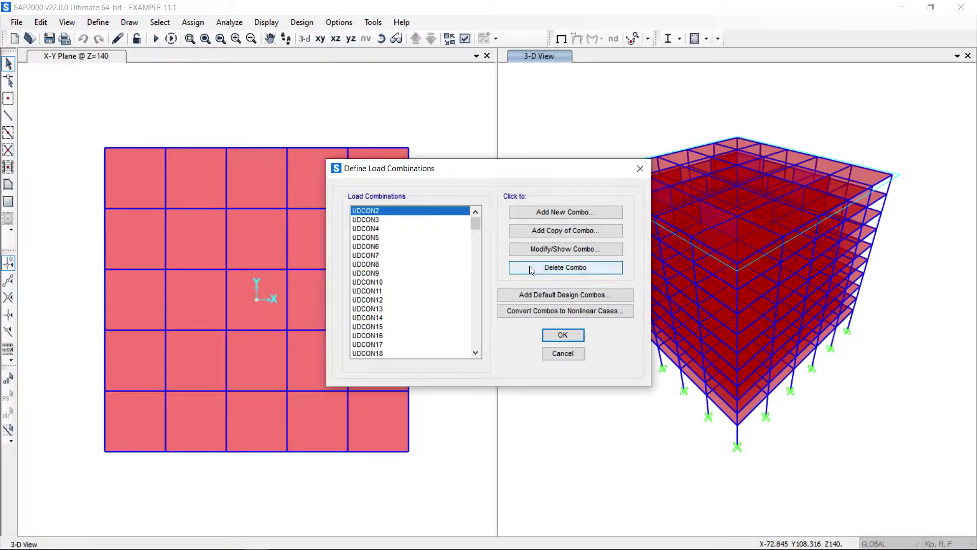
left_click(530, 267)
left_click(371, 211)
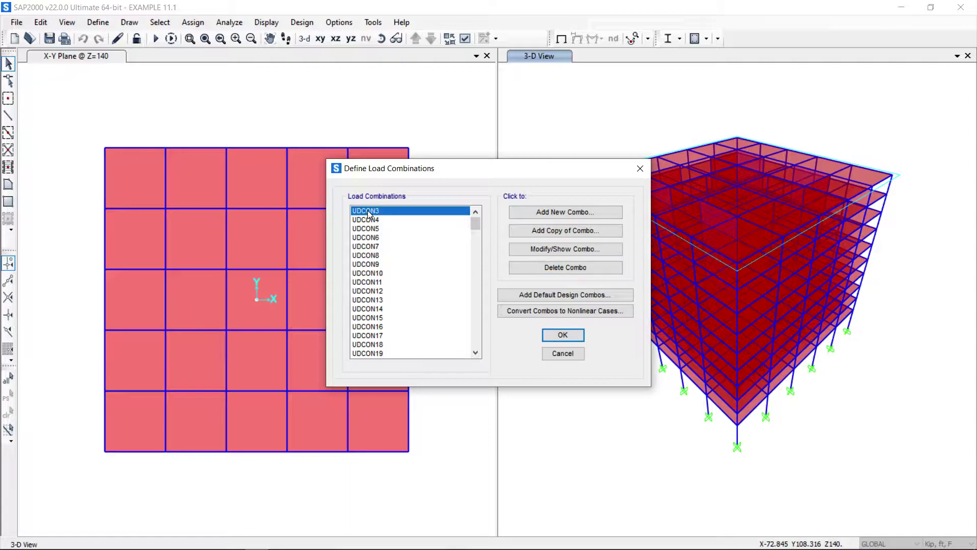
left_click_drag(475, 233, 473, 373)
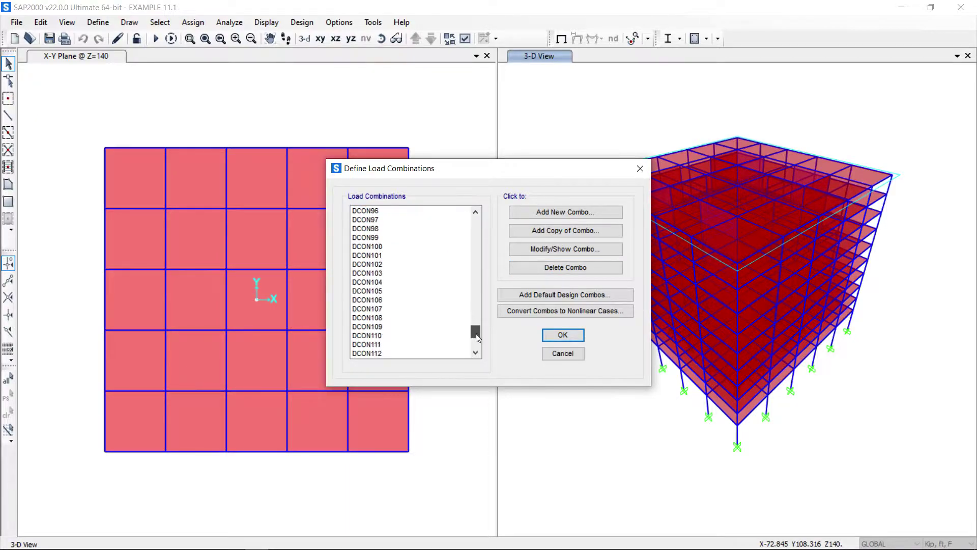
left_click(375, 356, "shift")
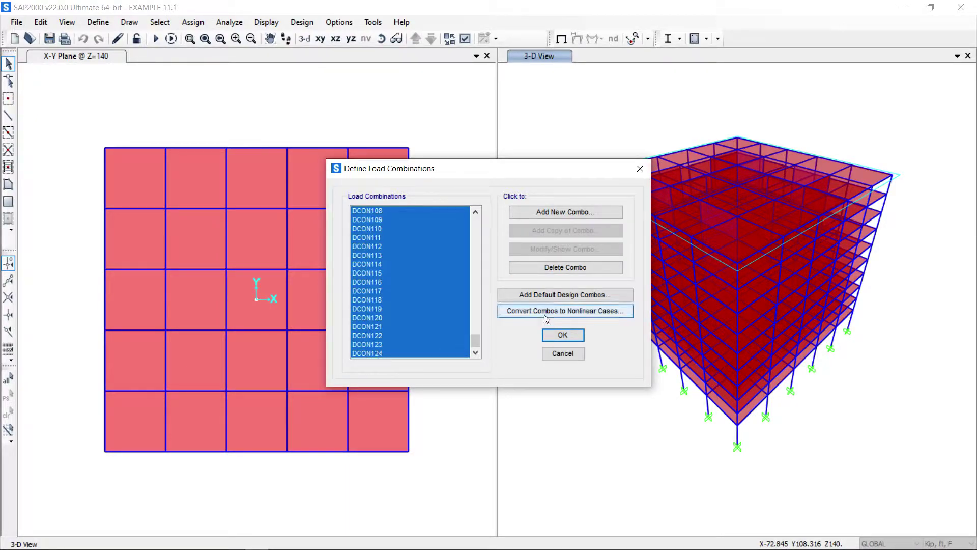
left_click(557, 268)
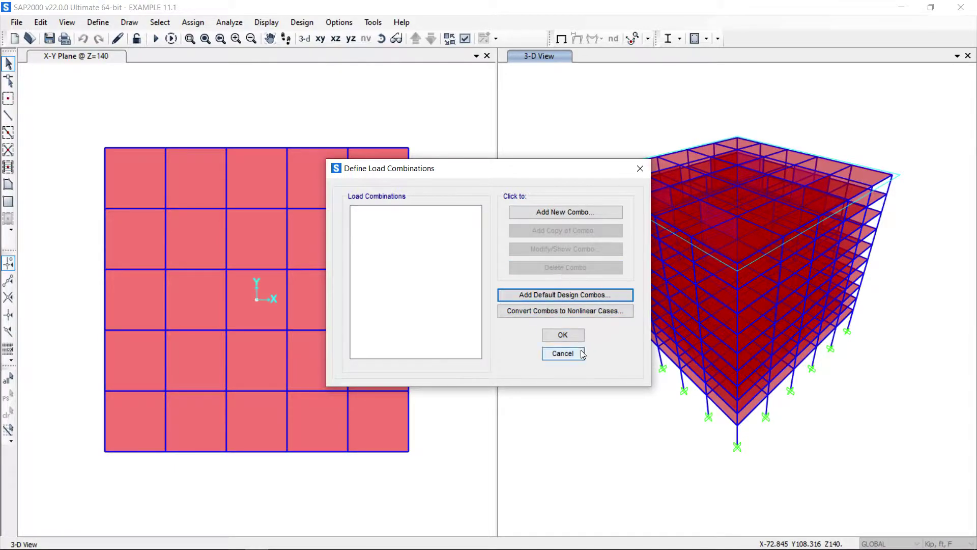
left_click(563, 335)
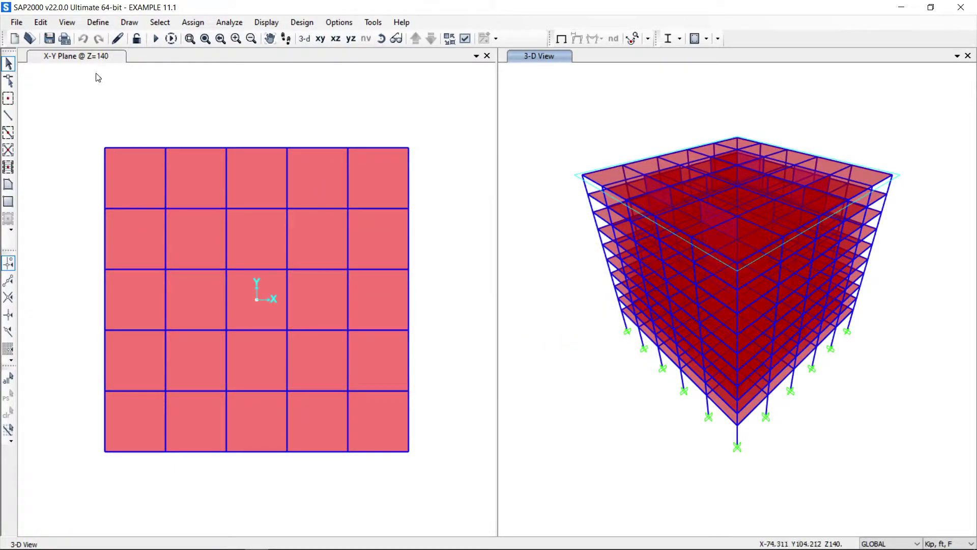
Step: Define a new load pattern named EQX of type Quake with IBC 2006 automatic lateral load
left_click(97, 24)
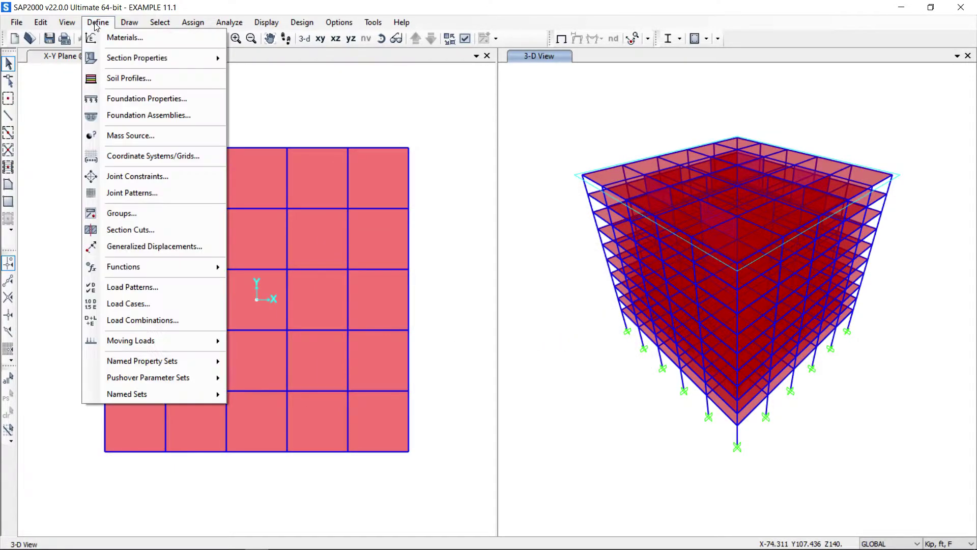
left_click(126, 289)
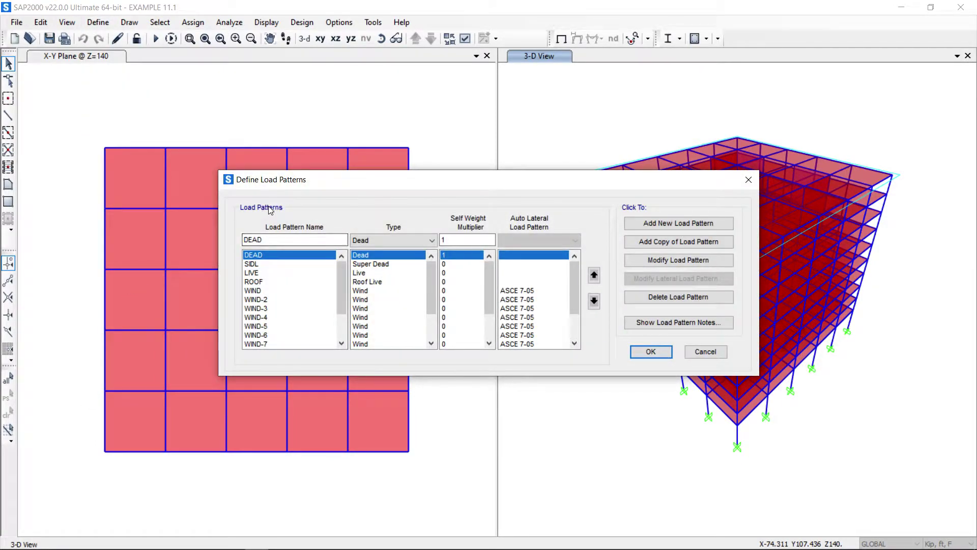
left_click(319, 239)
left_click_drag(319, 238, 210, 229)
type("EQ")
type("X")
left_click(430, 242)
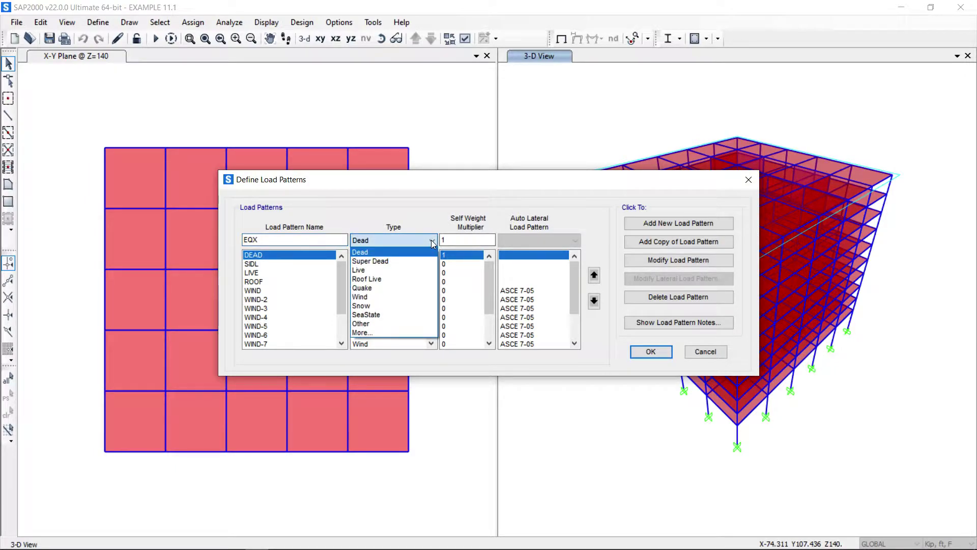
key("Down")
key("Down")
key("Down")
key("Down")
key("Return")
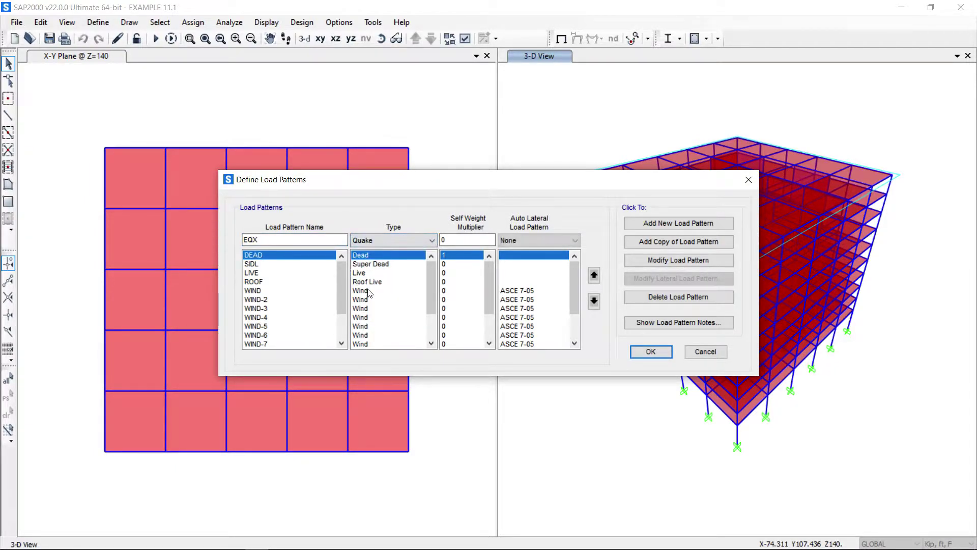
left_click(574, 243)
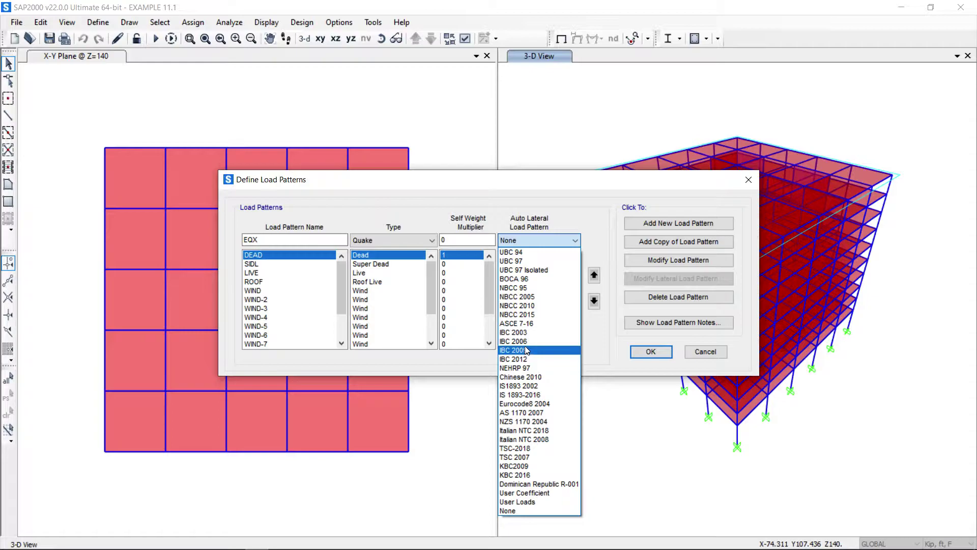
left_click(529, 340)
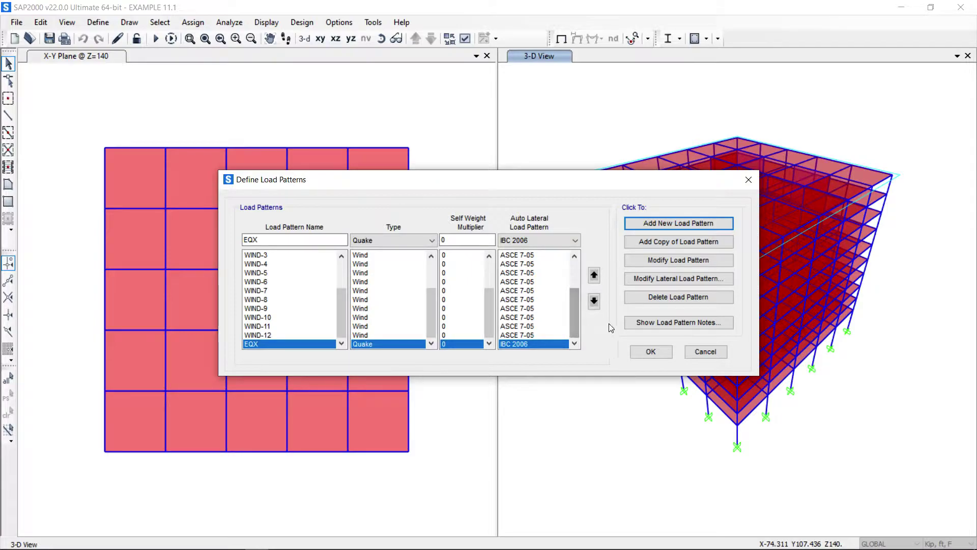
Step: Inspect EQX's IBC 2006 eccentricity ratio 0.05 and leave the diaphragm overrides unset
left_click(667, 281)
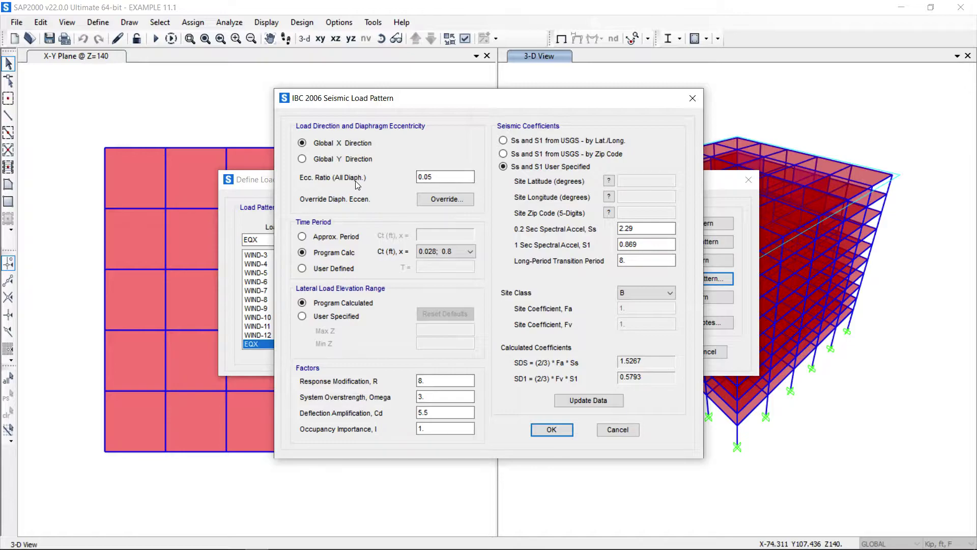
left_click(431, 179)
left_click(445, 199)
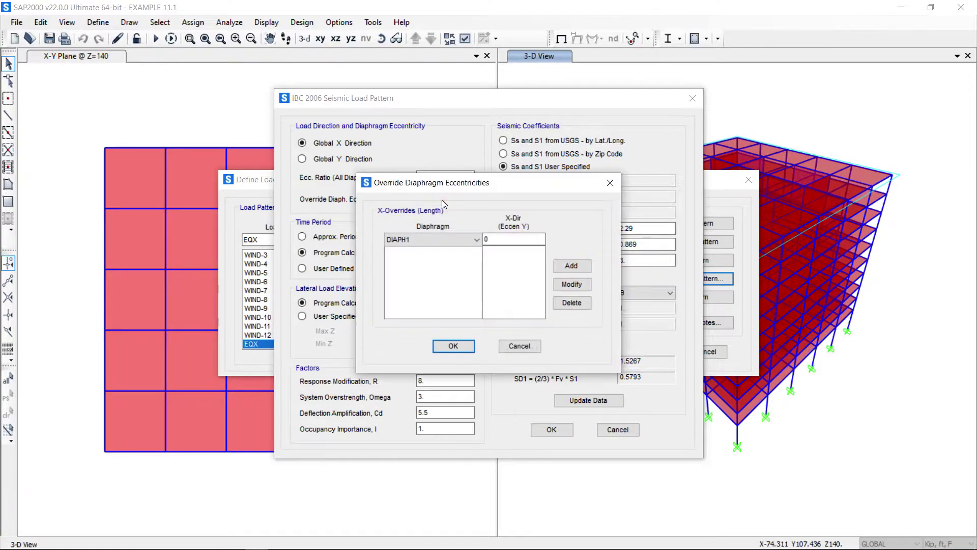
left_click(489, 240)
left_click(527, 344)
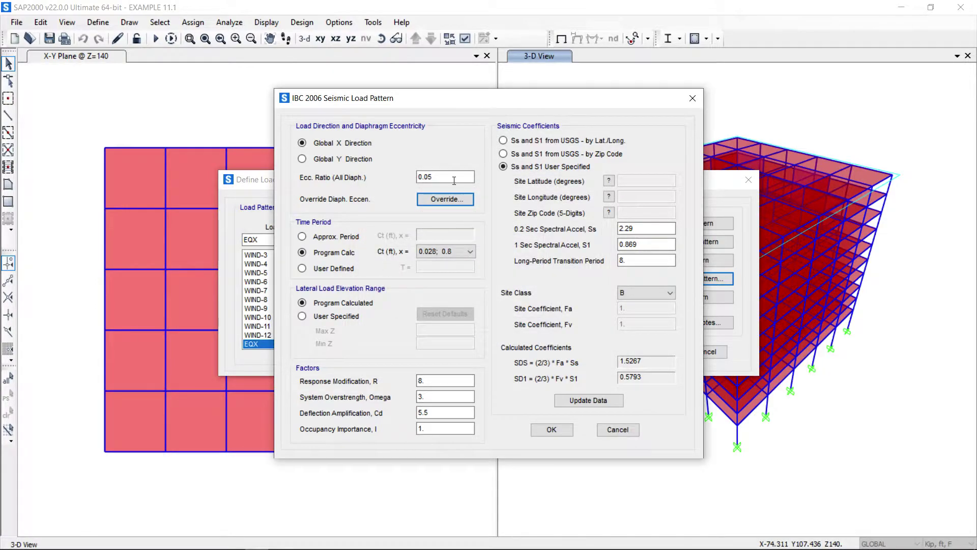
Step: Switch EQX's time period to the approximate method with Ct 0.02 and x 0.75
left_click(429, 178)
left_click(302, 269)
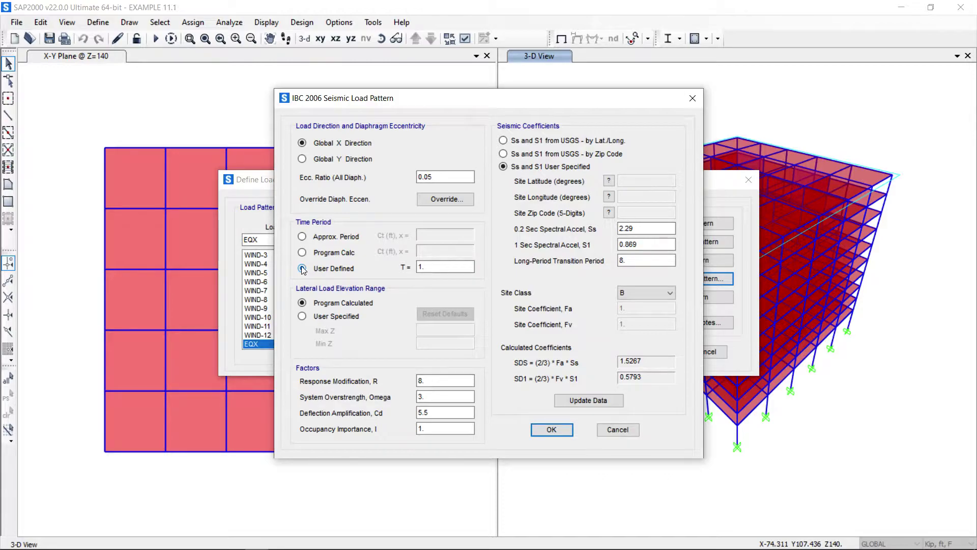
left_click(302, 237)
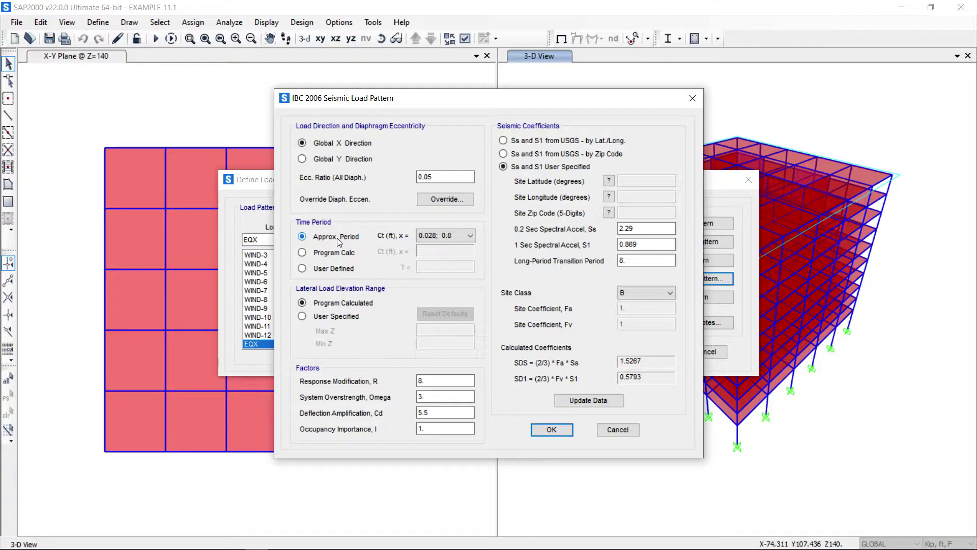
left_click(473, 235)
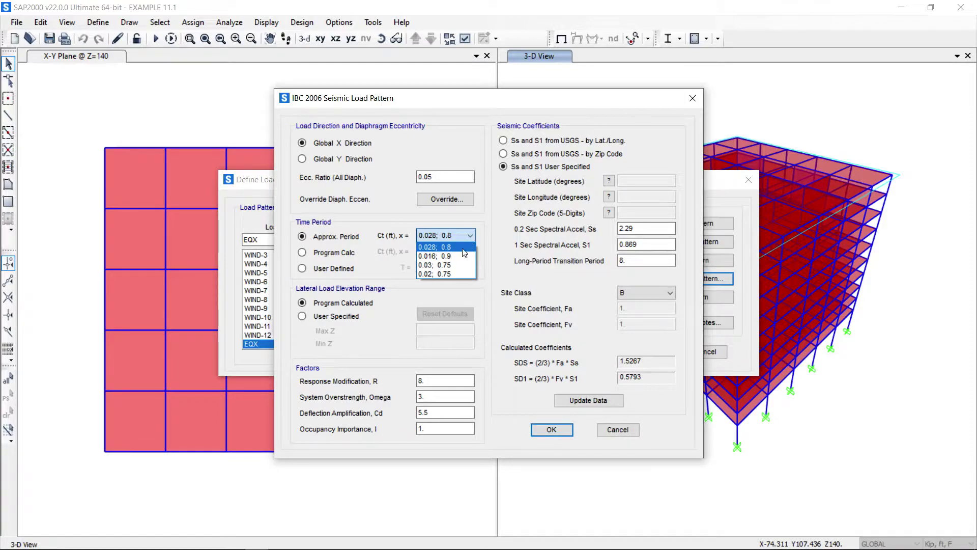
left_click(446, 272)
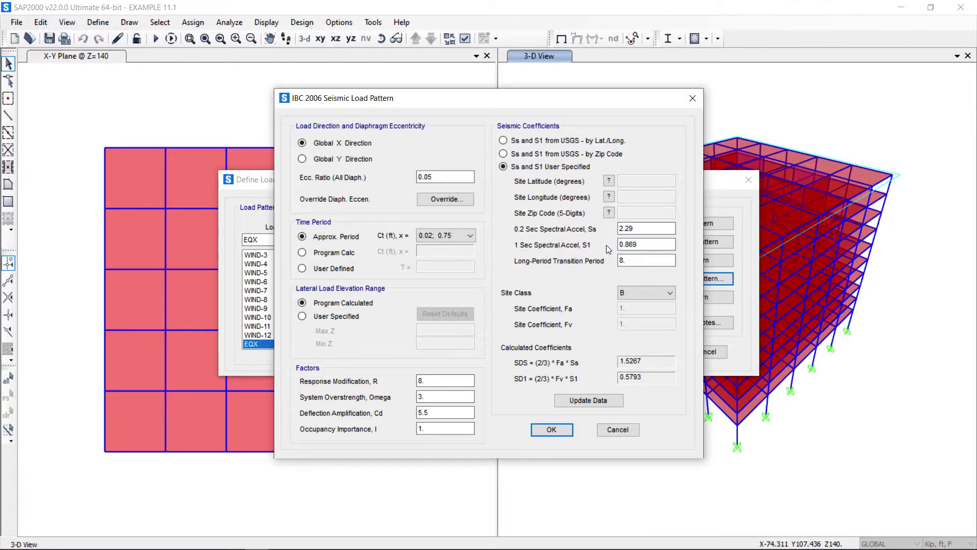
Step: Set EQX's Ss to 0.065, S1 to 0.024 and site class D, then accept the seismic settings
double_click(638, 231)
type("0.065")
left_click(655, 243)
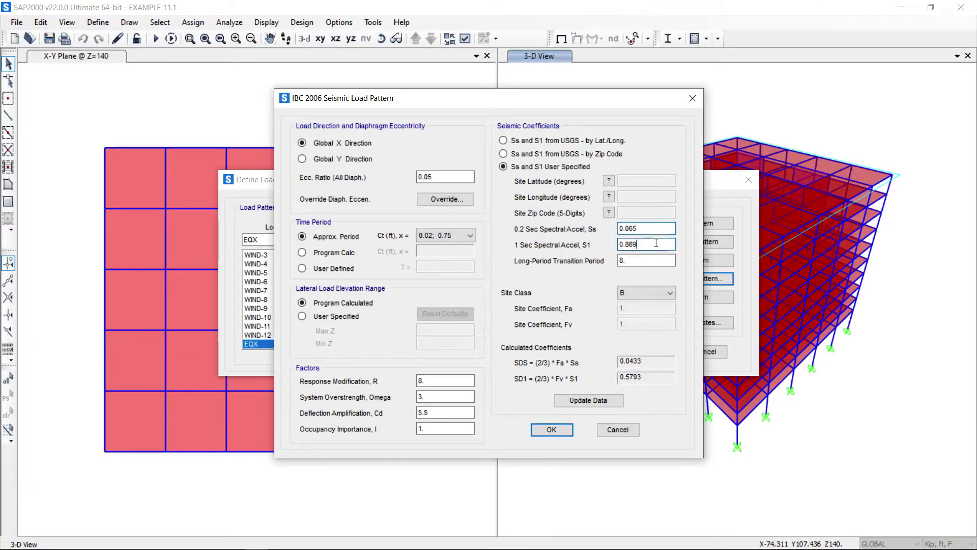
double_click(655, 243)
type("0.024")
left_click(652, 260)
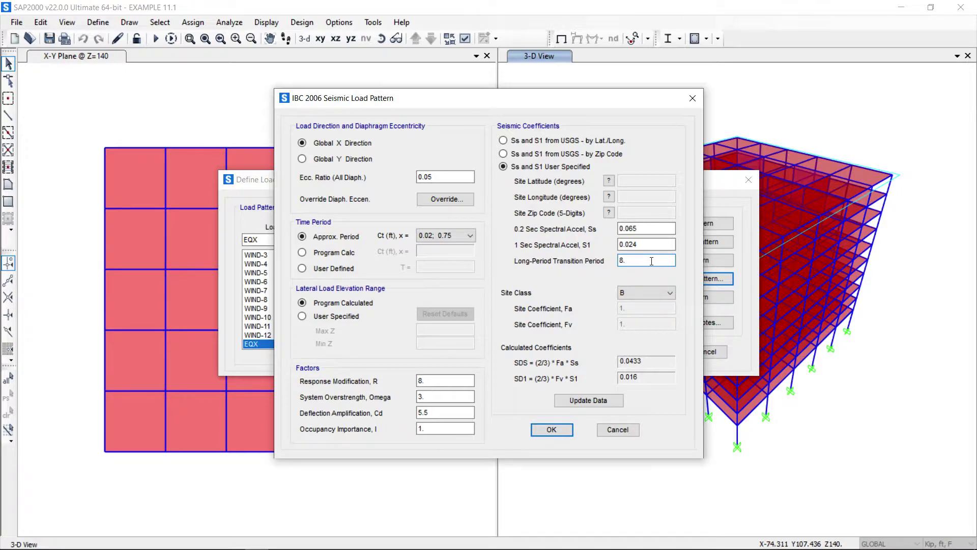
left_click(671, 295)
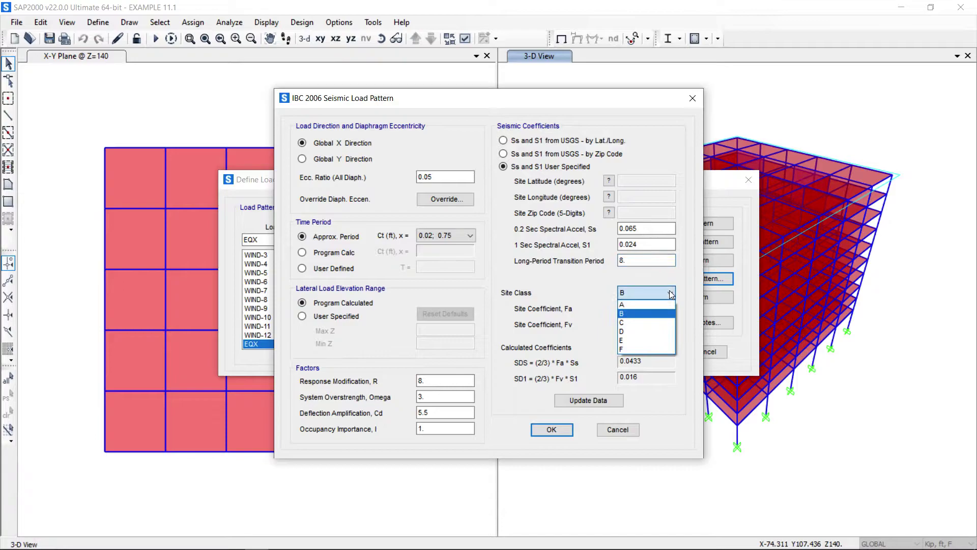
left_click(640, 333)
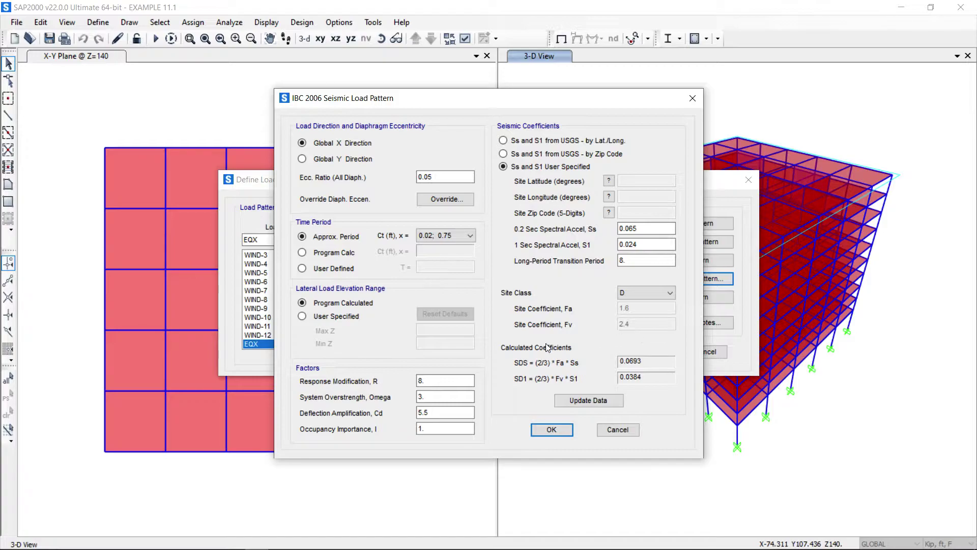
left_click(550, 430)
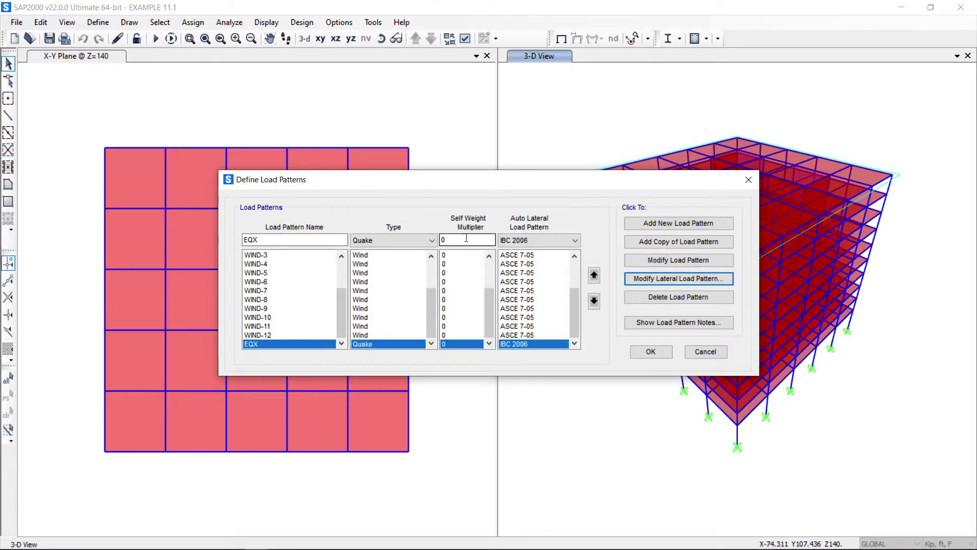
left_click(317, 242)
key("BackSpace")
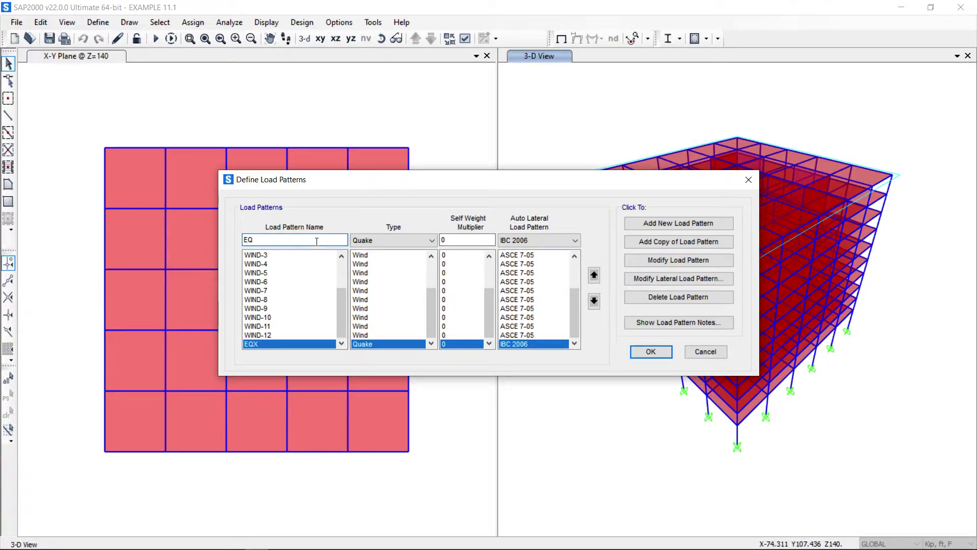
type("Y")
Step: Add EQY as a new Quake load pattern with IBC 2006 lateral loading
left_click(676, 227)
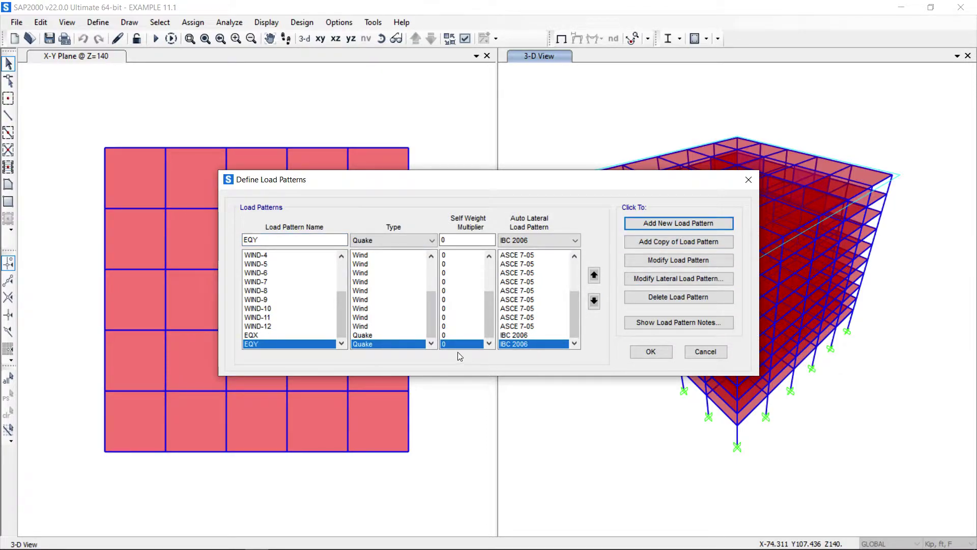
Step: Apply EQY's seismic load in global Y with approximate period Ct 0.02 and x 0.75
left_click(662, 283)
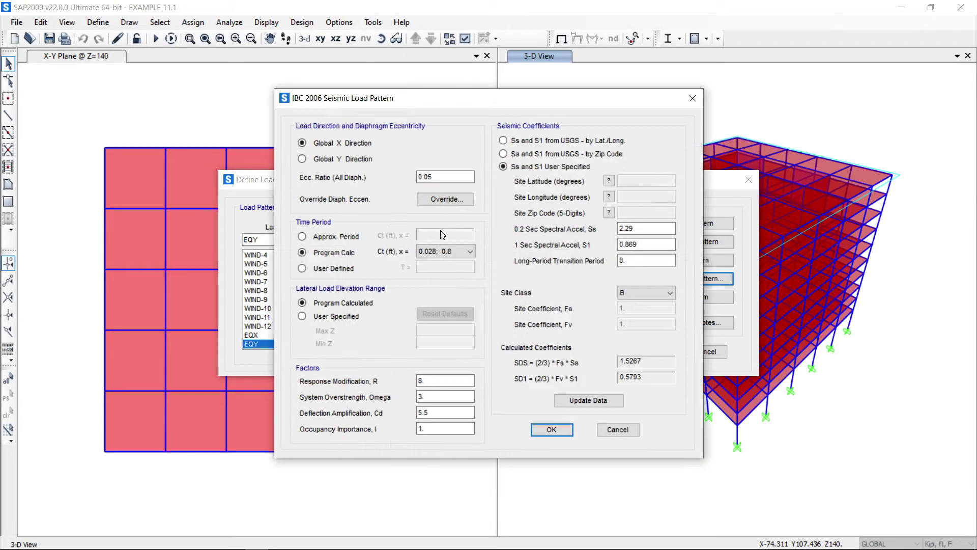
left_click(316, 160)
left_click(457, 393)
left_click(347, 237)
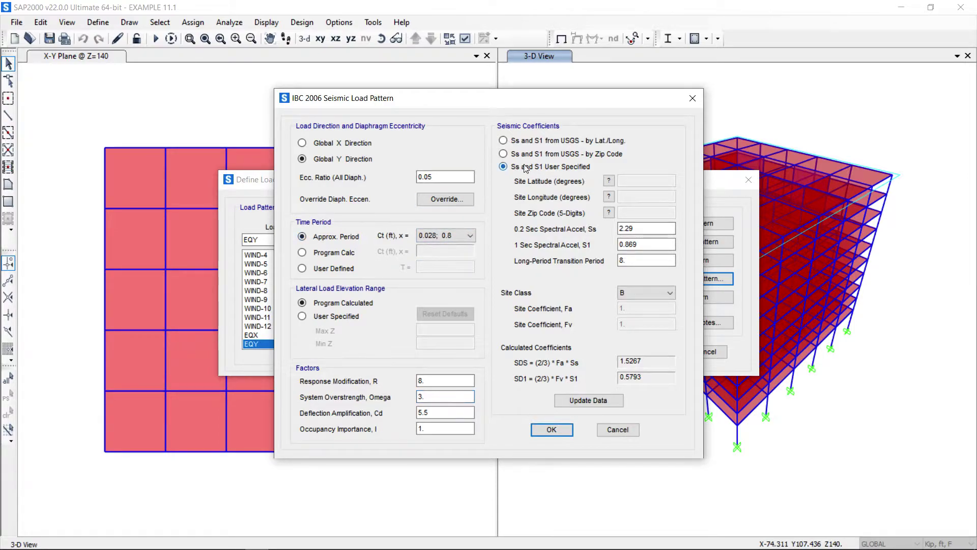
left_click(458, 236)
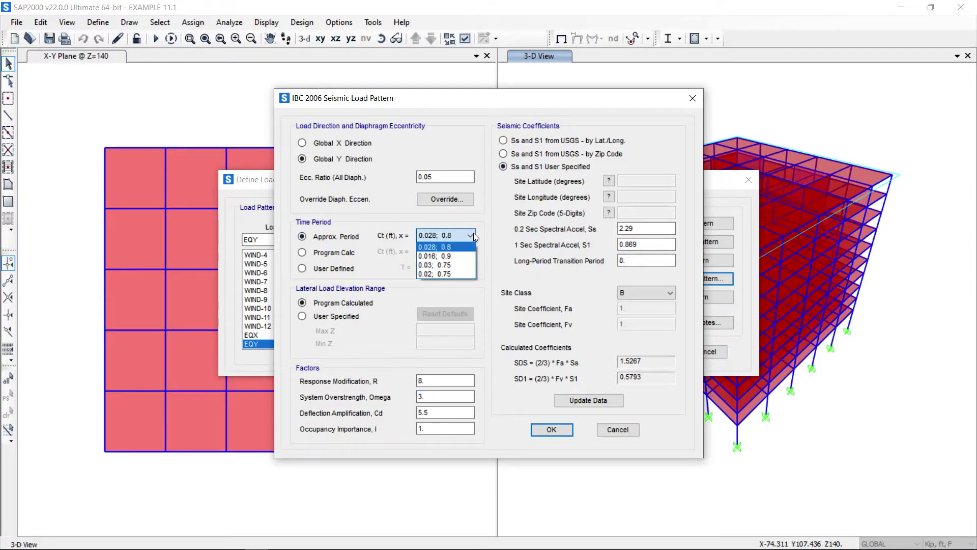
left_click(453, 274)
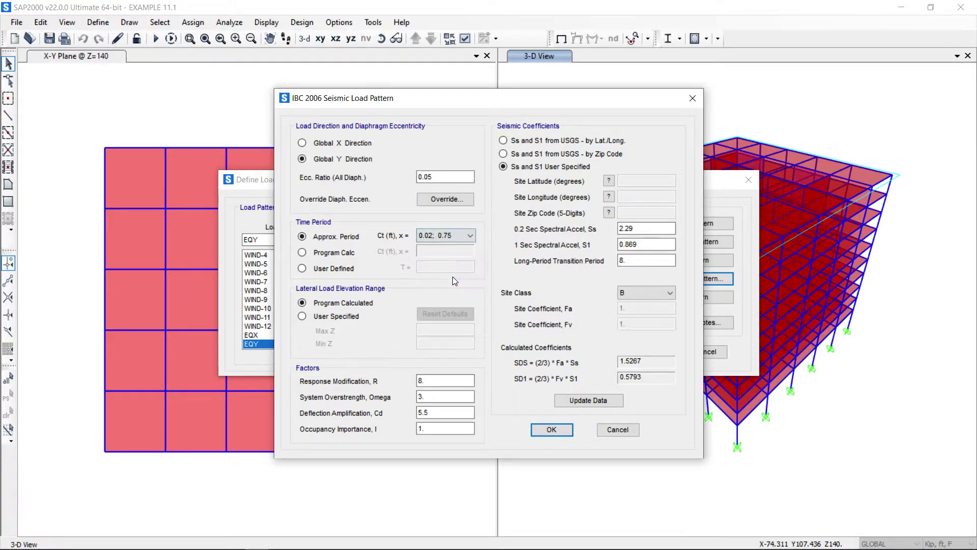
Step: Set EQY's Ss to 0.065, S1 to 0.024 and site class D, then confirm the coefficients
left_click(637, 228)
key("BackSpace")
key("BackSpace")
key("BackSpace")
key("BackSpace")
type("0.065")
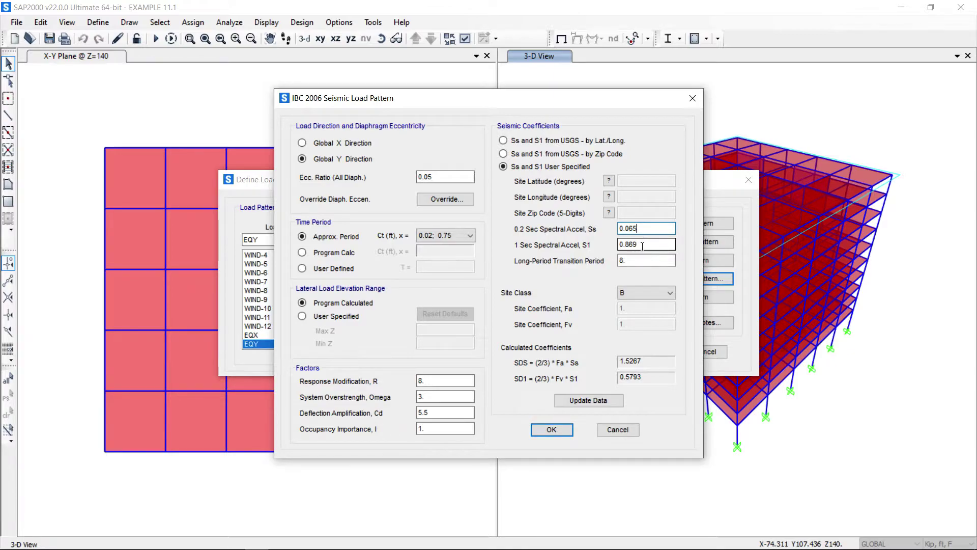
left_click(642, 244)
key("BackSpace")
key("BackSpace")
key("BackSpace")
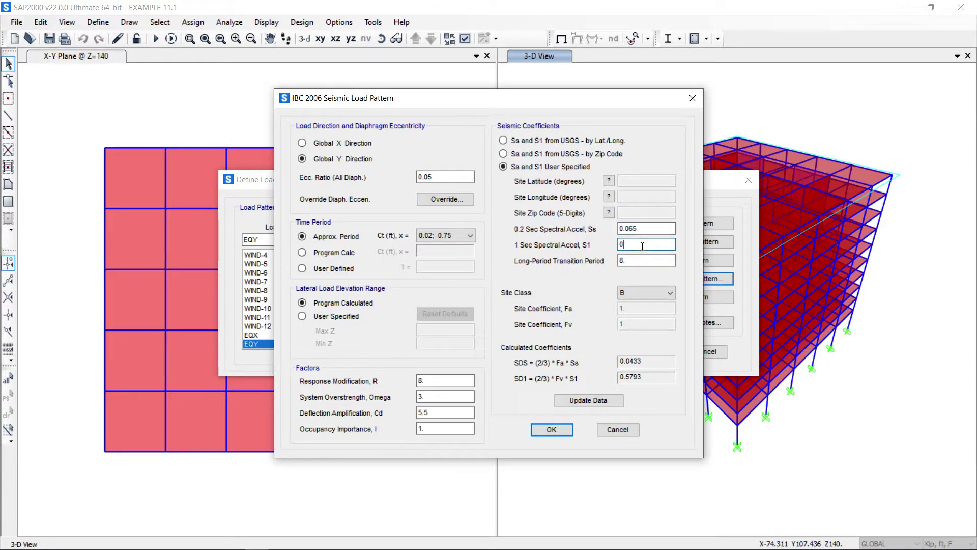
type(".024")
left_click(668, 295)
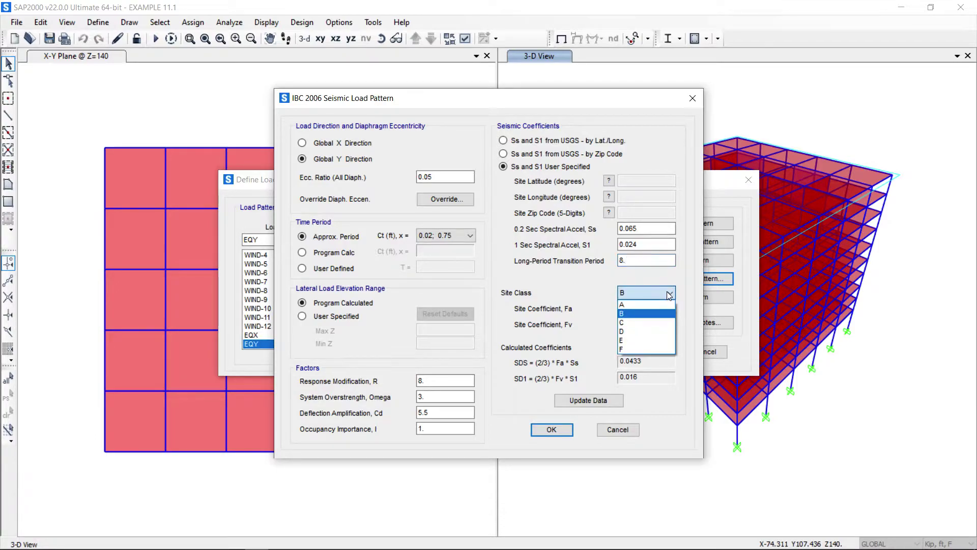
left_click(644, 331)
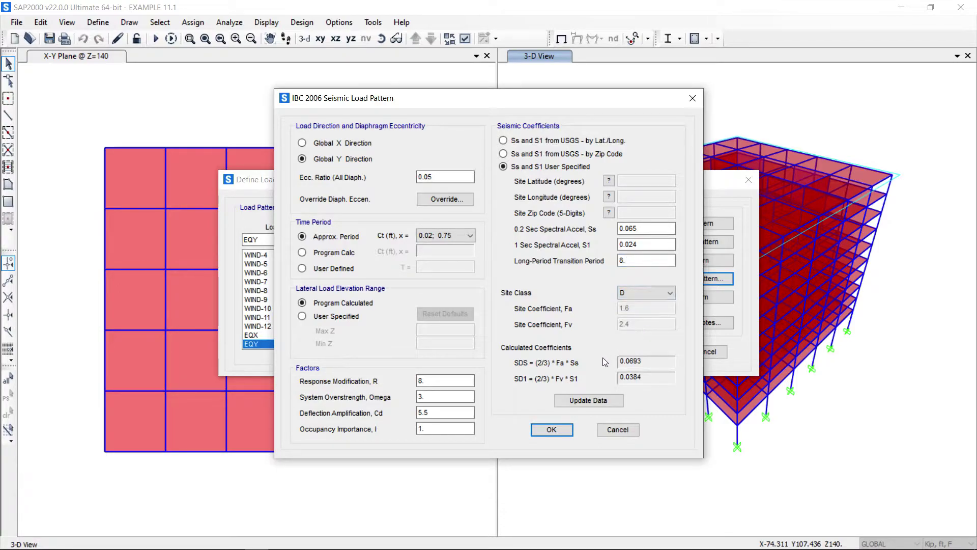
left_click(541, 430)
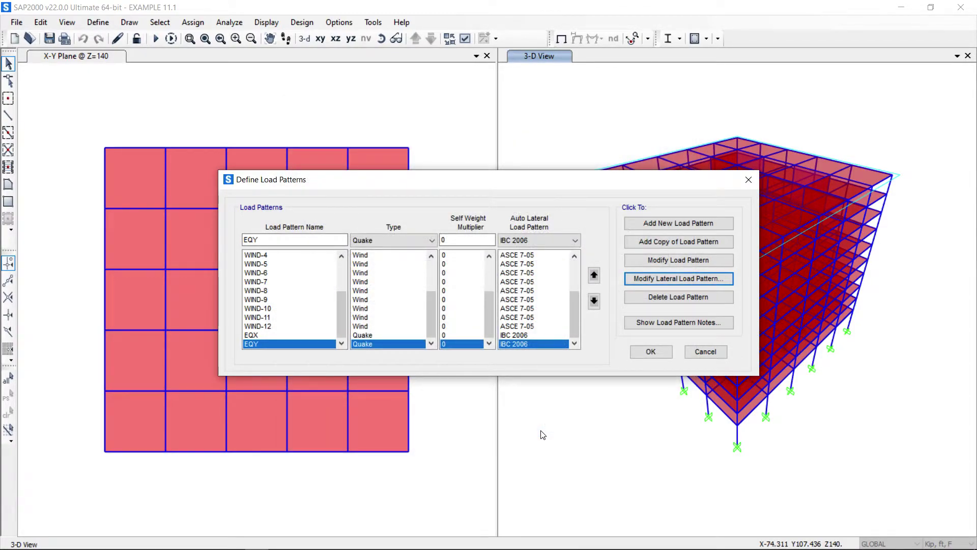
Step: Close the load pattern definitions and open the MSSSRC1 mass source for editing
left_click(652, 354)
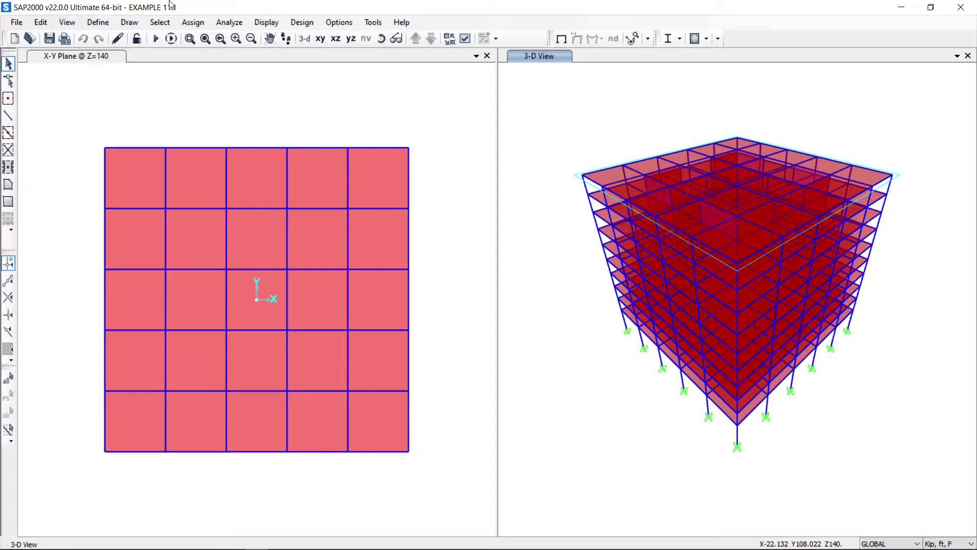
left_click(96, 25)
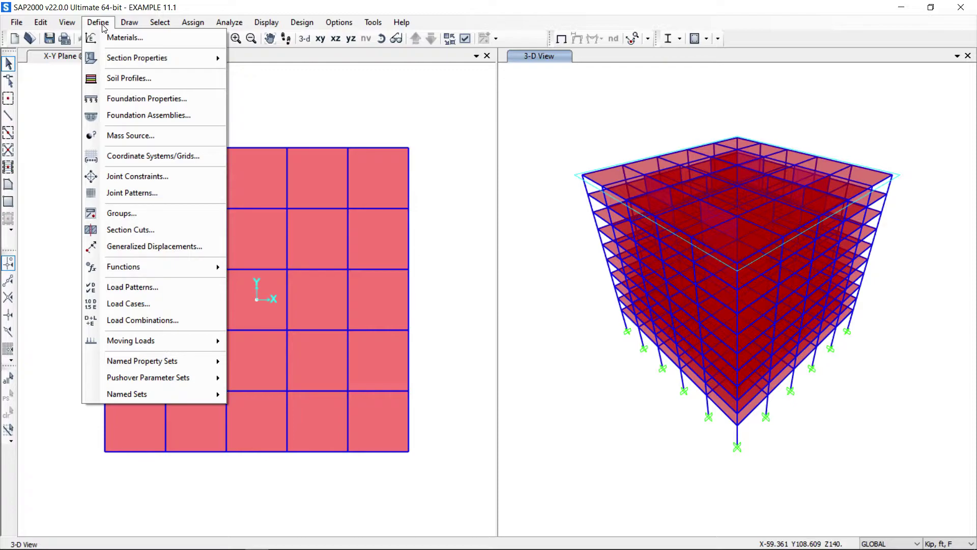
left_click(153, 135)
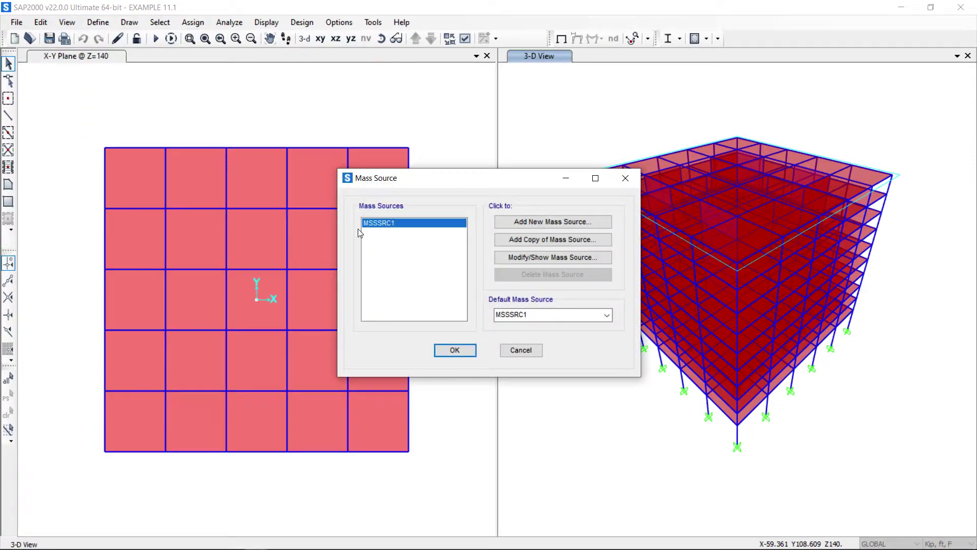
left_click(366, 230)
left_click(557, 263)
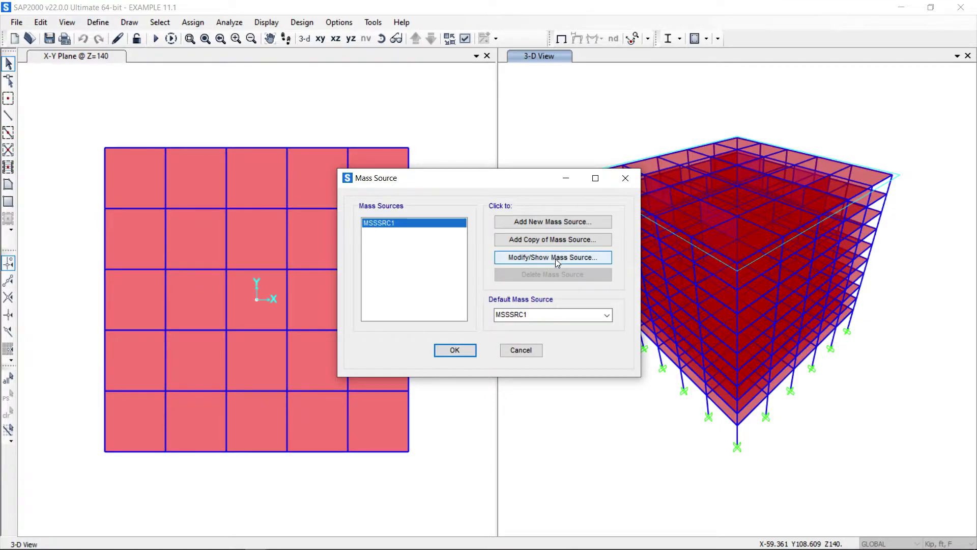
Step: Base MSSSRC1 on specified load patterns without self mass, adding DEAD 1 and SIDL 1
left_click(557, 259)
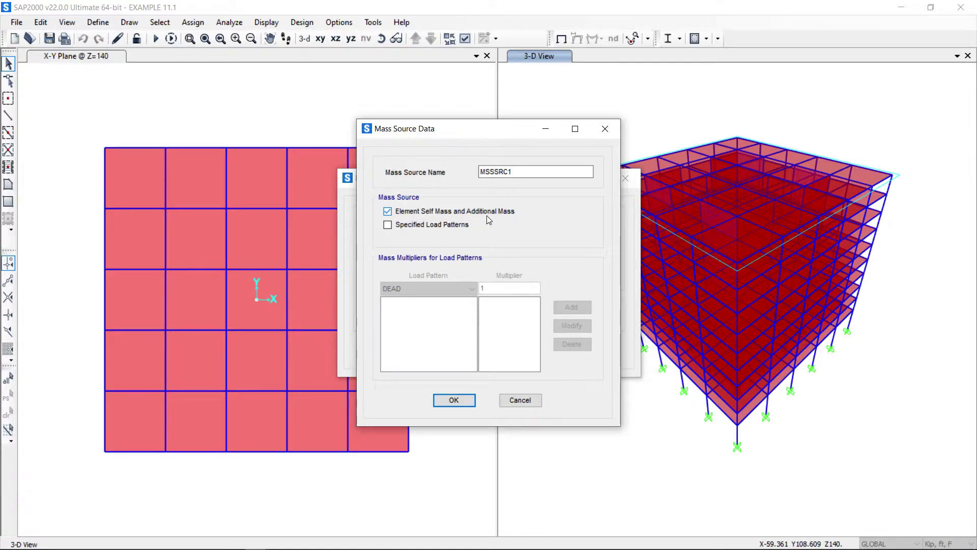
left_click(387, 225)
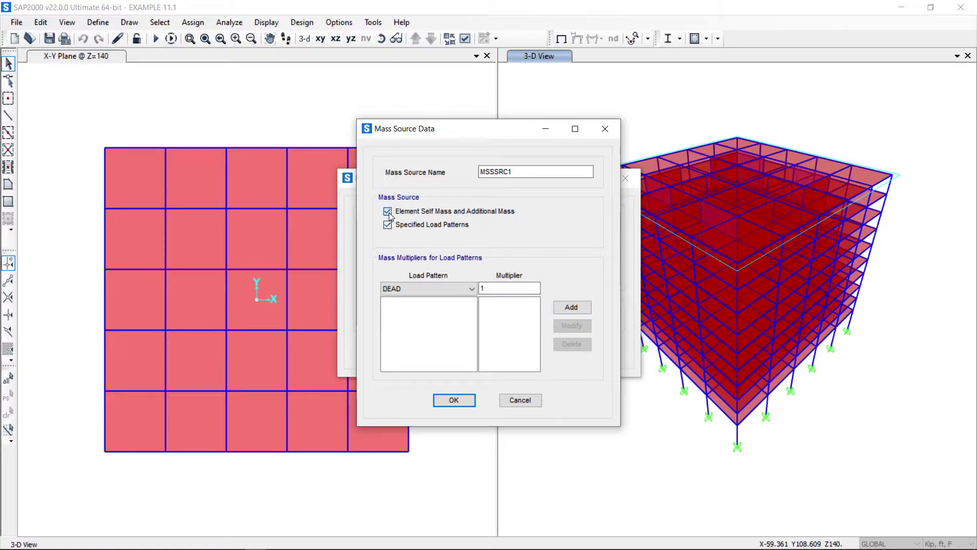
left_click(388, 211)
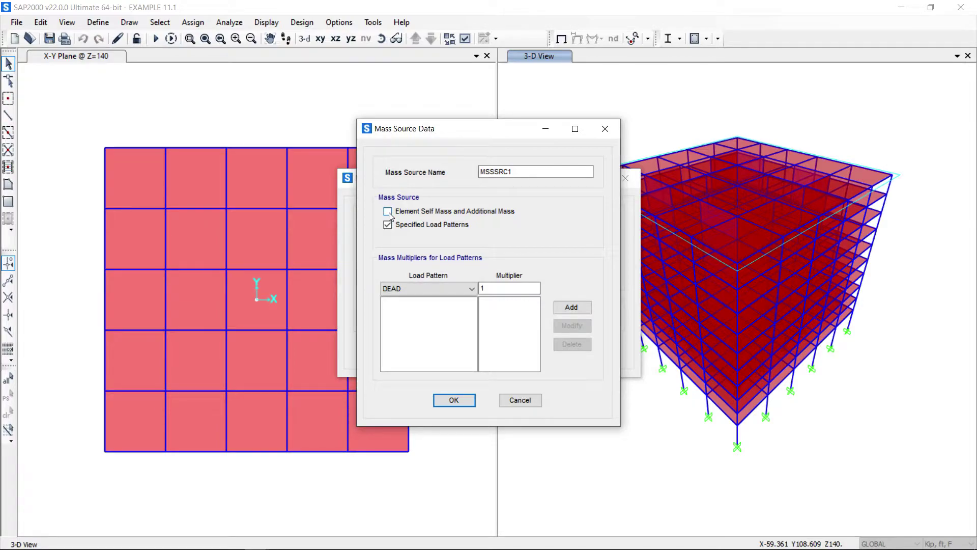
left_click(472, 288)
left_click(472, 289)
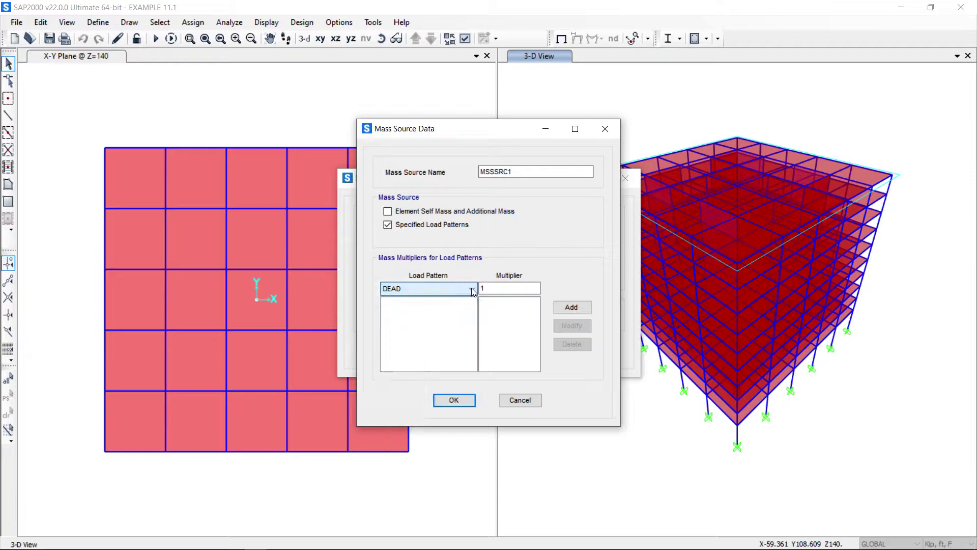
left_click(494, 289)
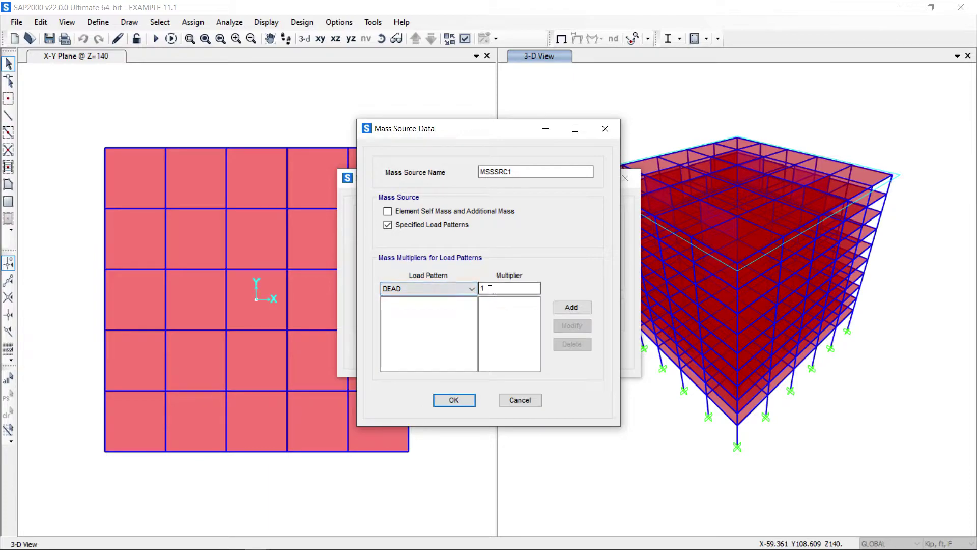
left_click(572, 308)
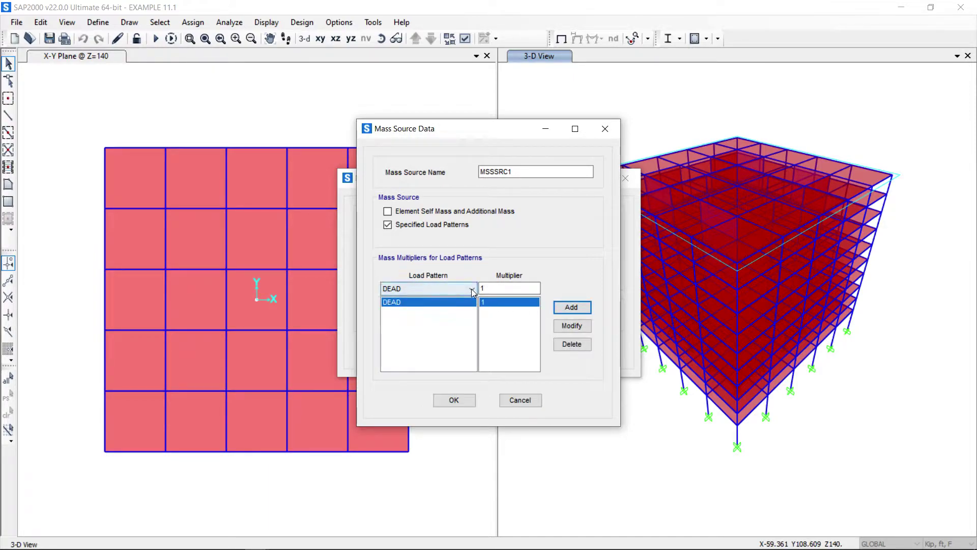
left_click(472, 288)
left_click(410, 311)
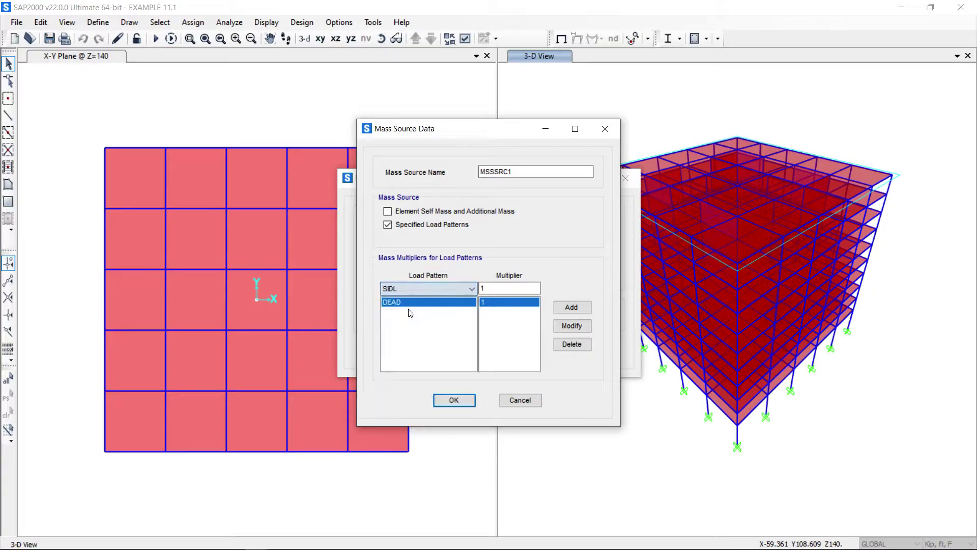
left_click(569, 310)
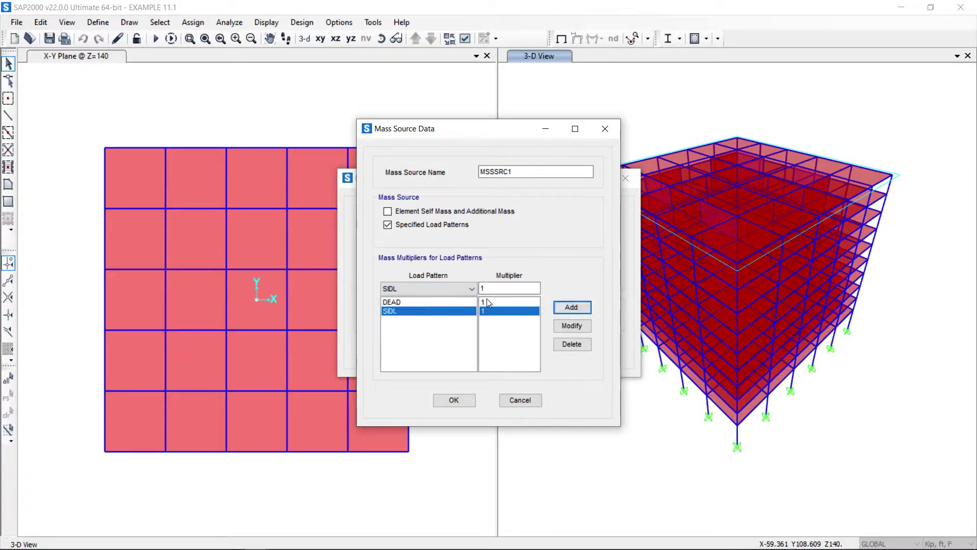
Step: Add LIVE 0.25 and ROOF 0.25 to the mass source and accept the MSSSRC1 definition
left_click(473, 289)
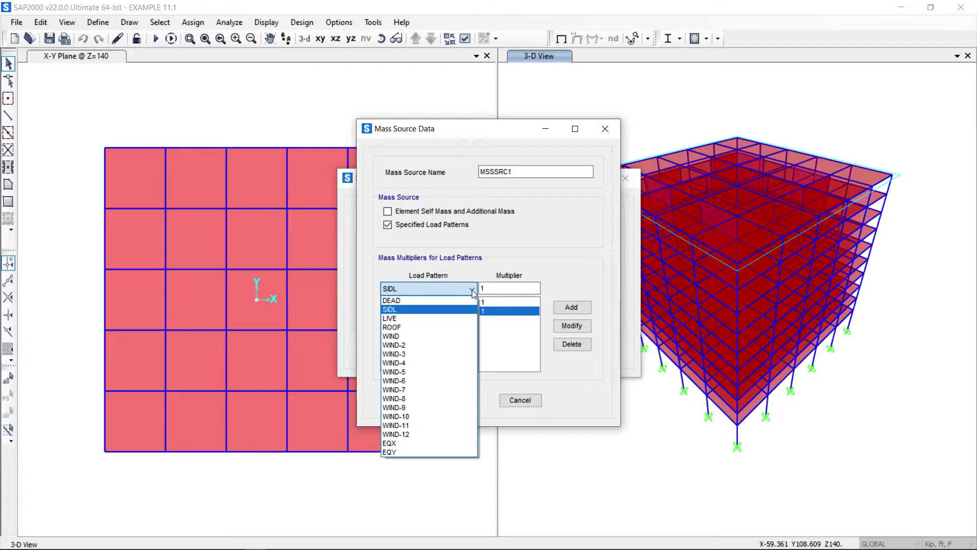
left_click(407, 319)
double_click(503, 289)
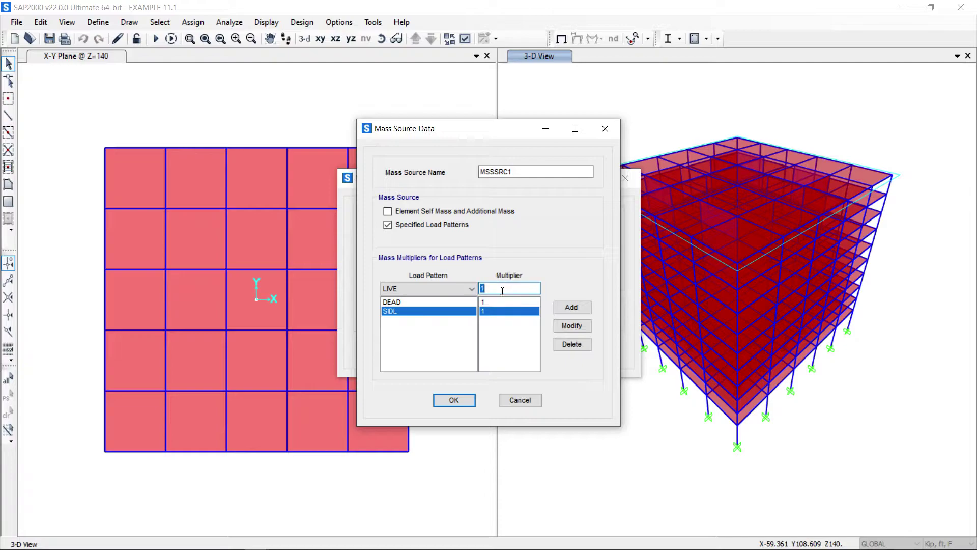
type("0.25")
left_click(571, 307)
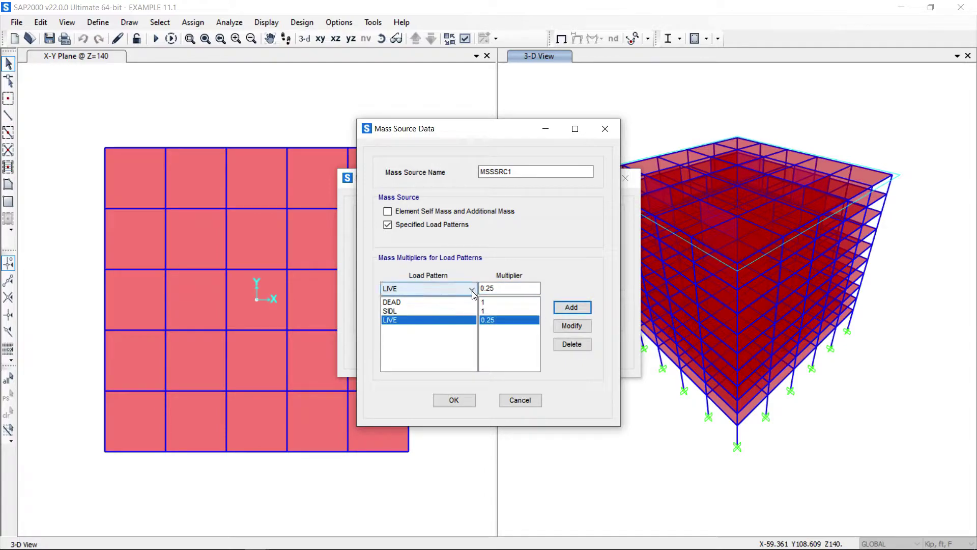
left_click(428, 289)
left_click(423, 328)
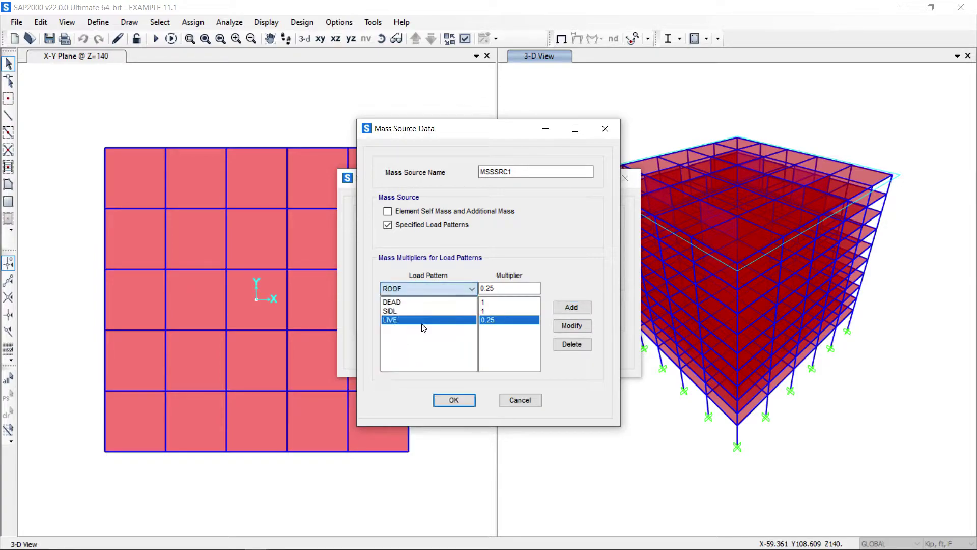
left_click(565, 309)
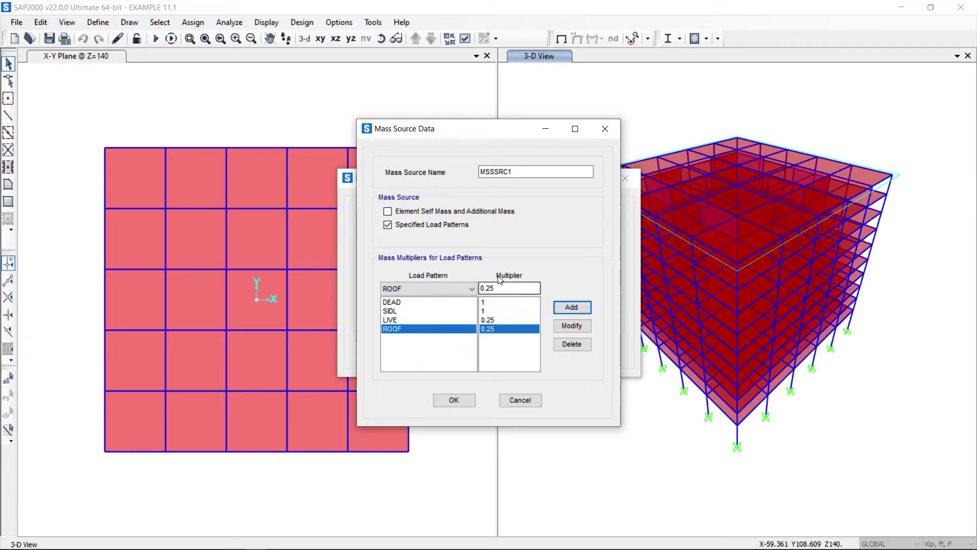
left_click(453, 402)
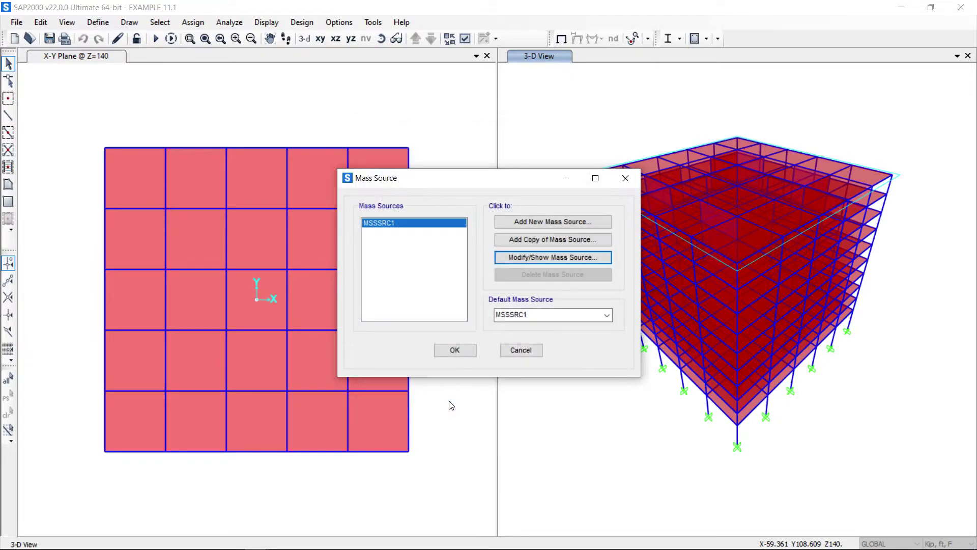
left_click(455, 350)
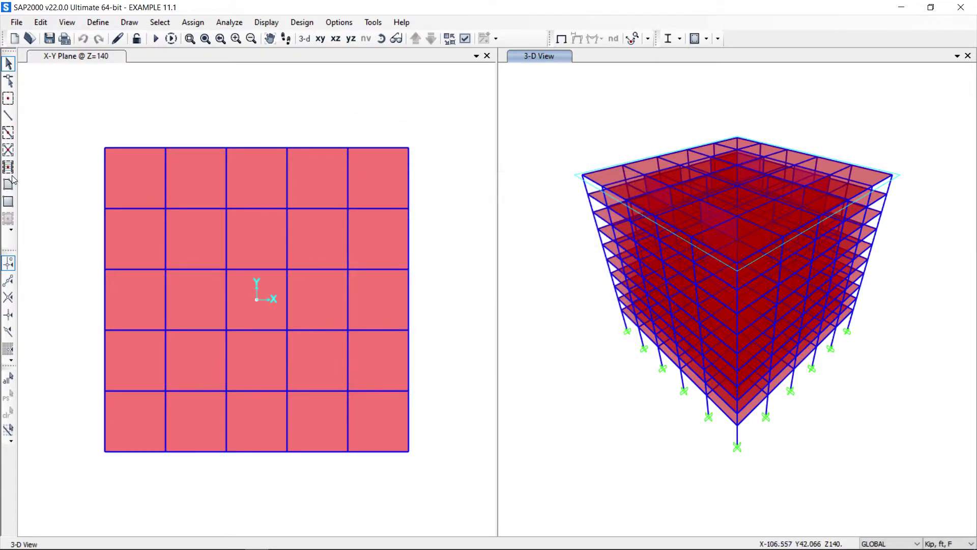
Step: Add the default Concrete Frame Design combinations, UDCON1–UDCON132, in Define Load Combinations
left_click(98, 22)
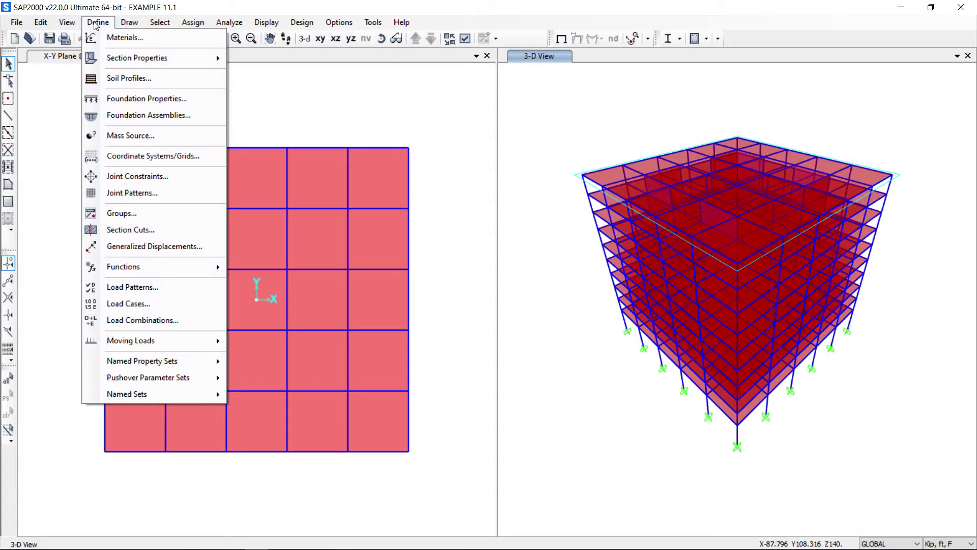
left_click(152, 318)
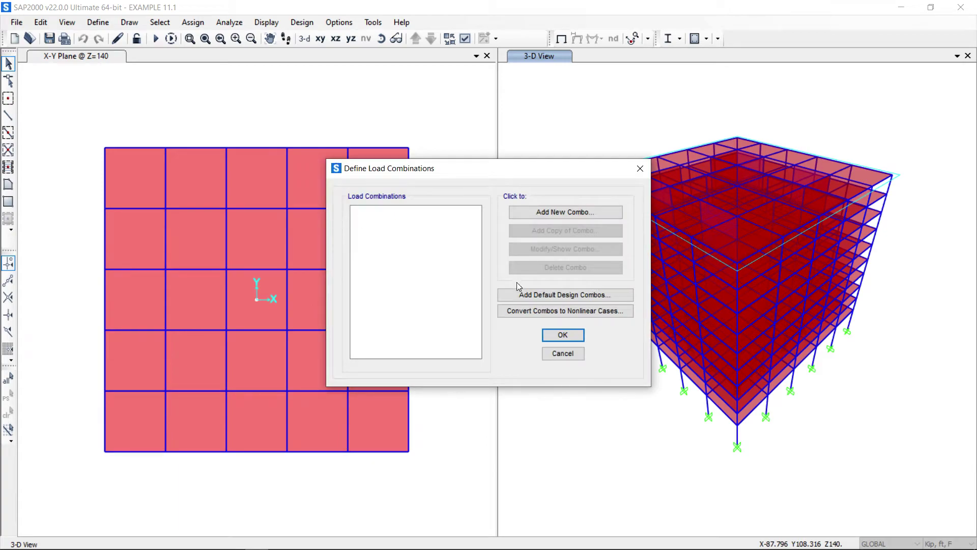
left_click(578, 296)
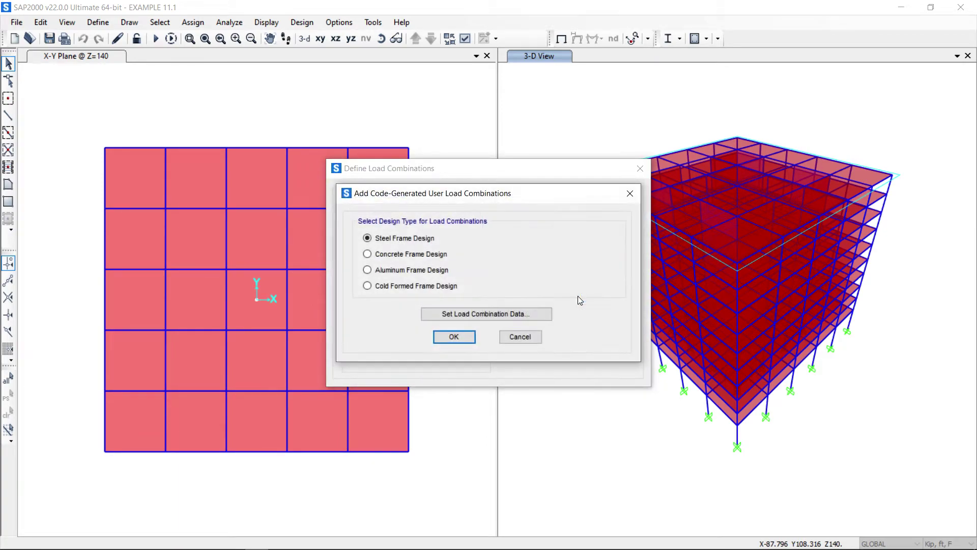
left_click(399, 257)
left_click(454, 337)
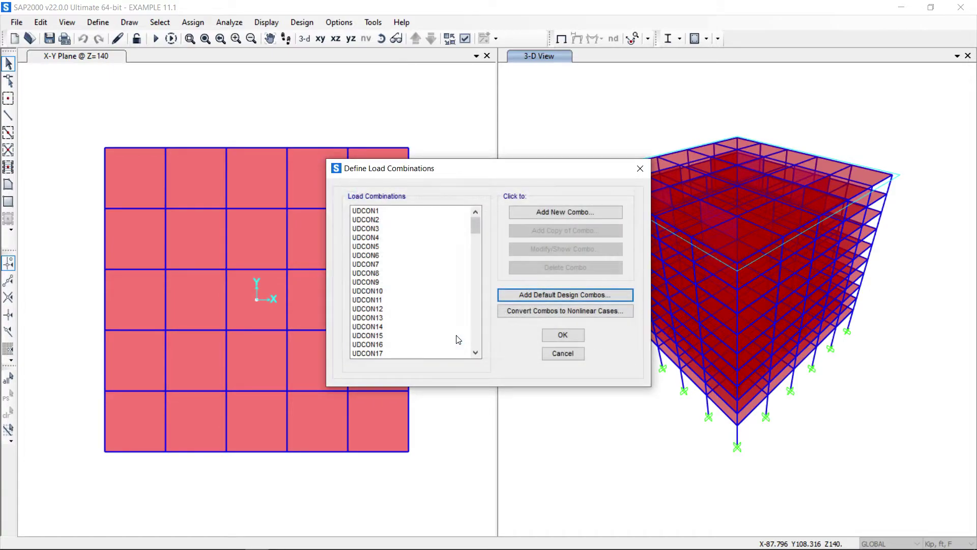
left_click_drag(475, 225, 472, 349)
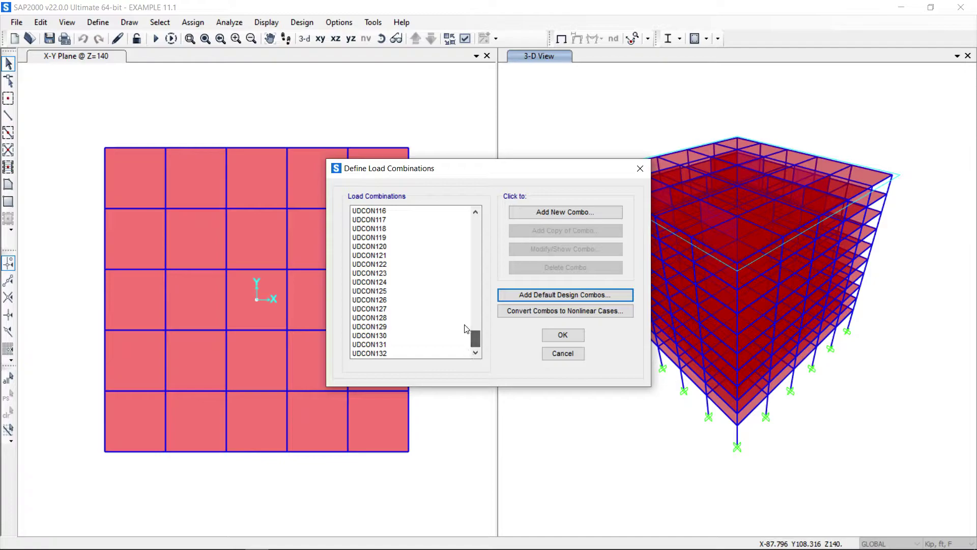
Step: Accept the load combinations, save the model, and go to the Analyze menu
left_click(562, 335)
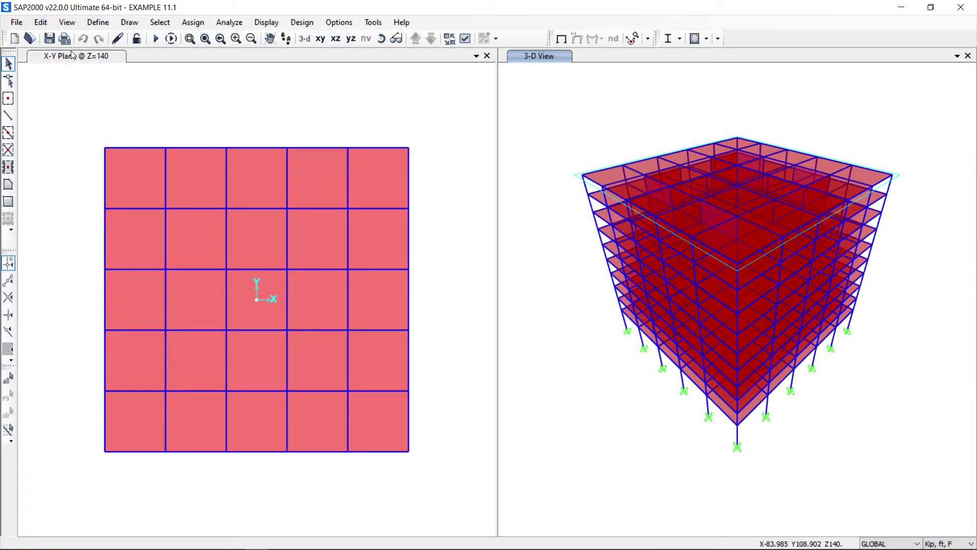
left_click(49, 39)
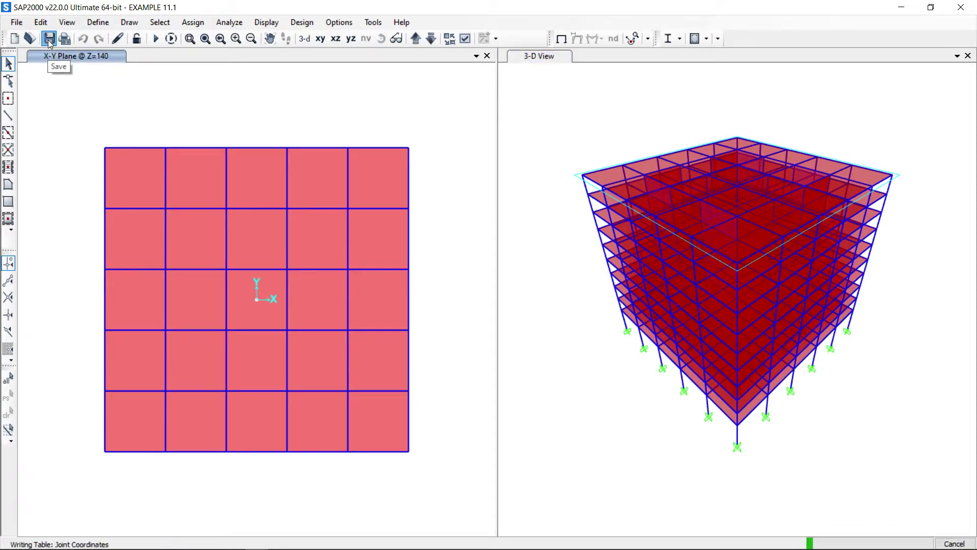
left_click(238, 24)
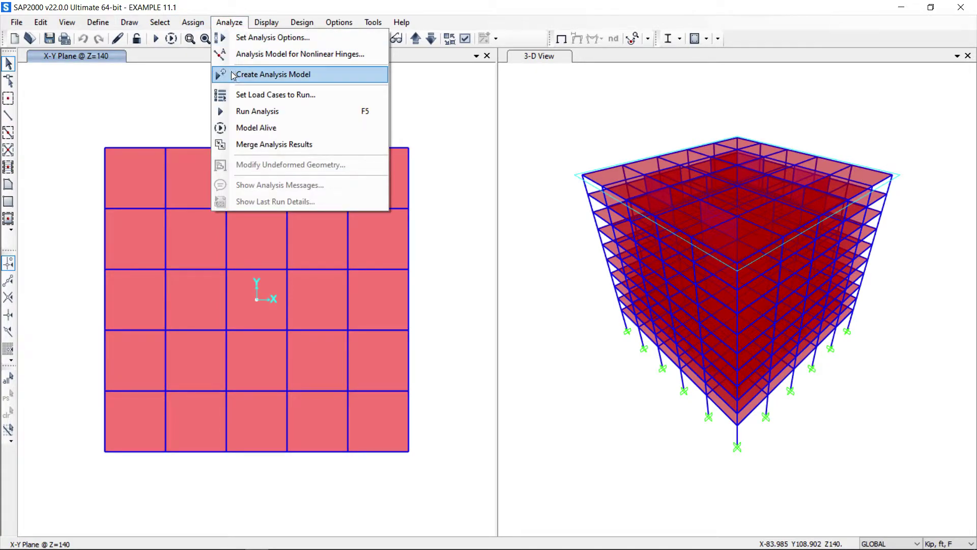
Step: Run the analysis for all listed load cases via Run Now
left_click(238, 111)
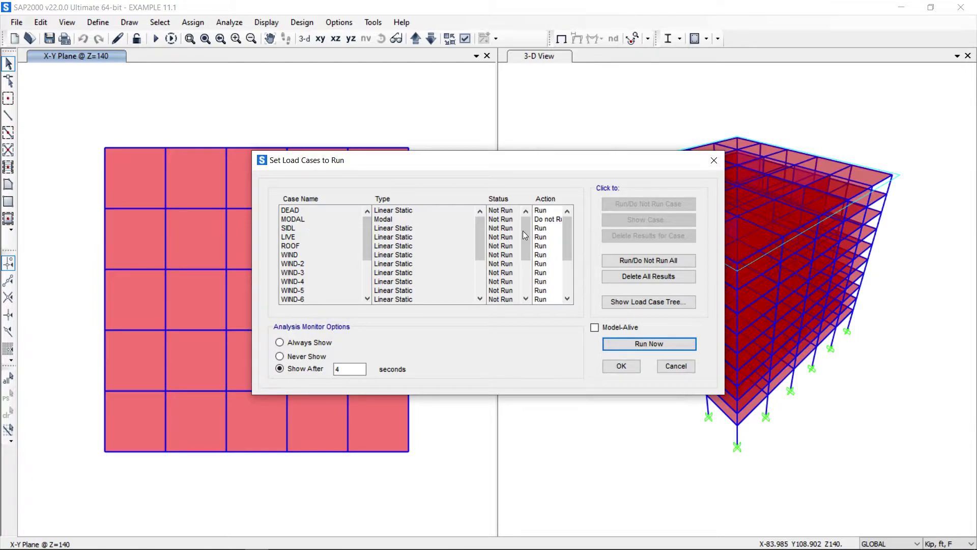
left_click_drag(565, 233, 564, 289)
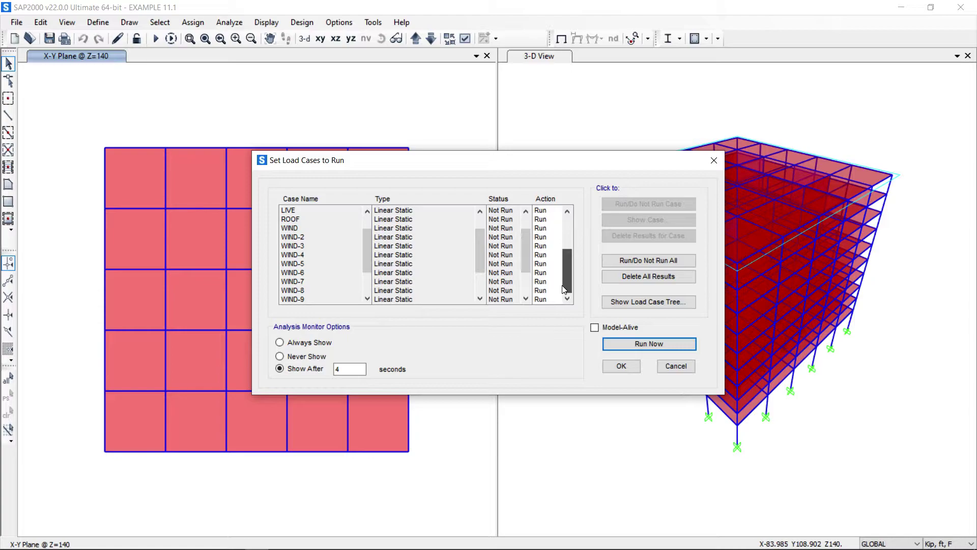
left_click_drag(564, 288, 564, 289)
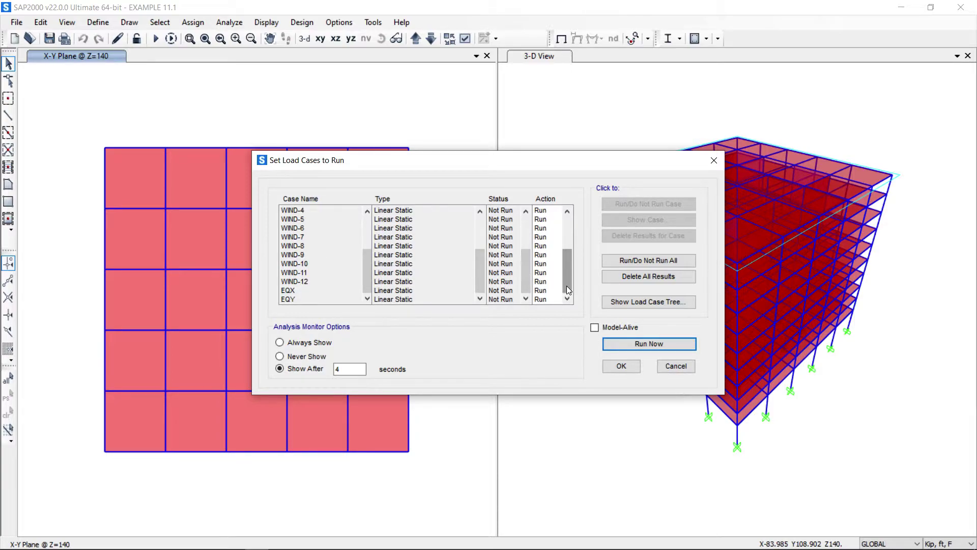
left_click(647, 344)
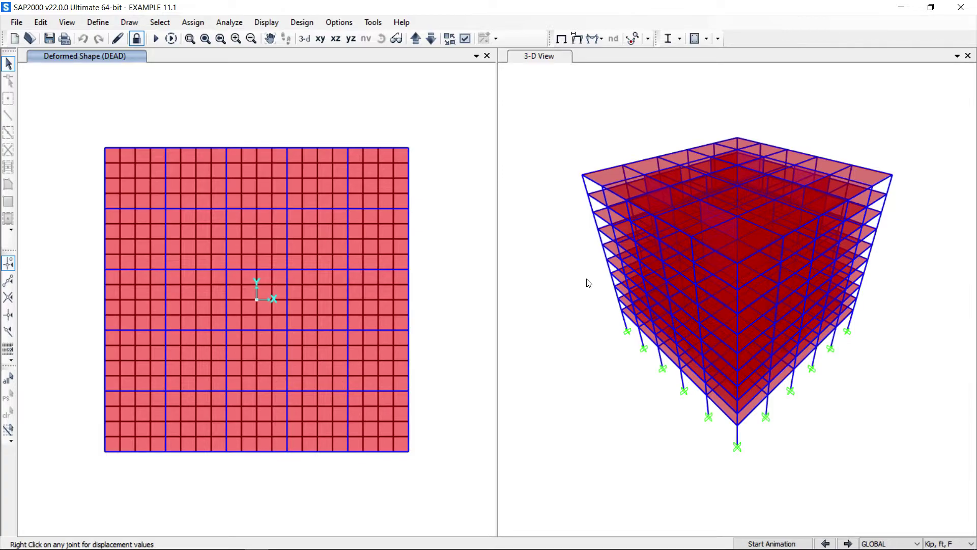
left_click(302, 23)
mouse_move(349, 55)
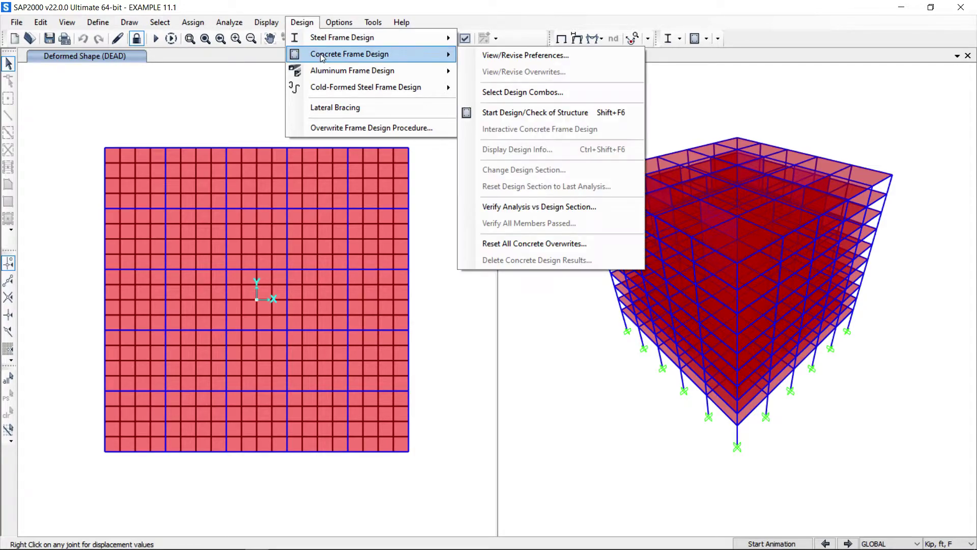
left_click(516, 56)
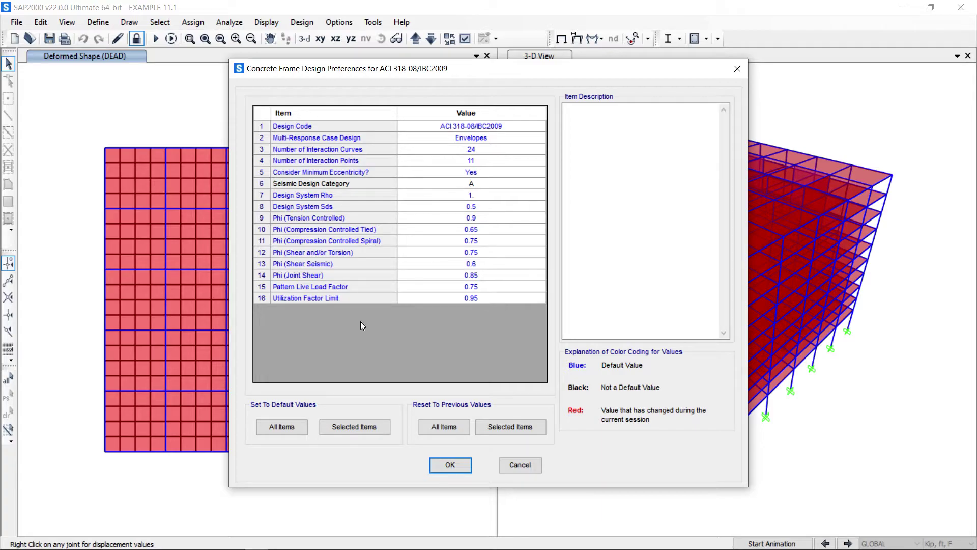
left_click(450, 464)
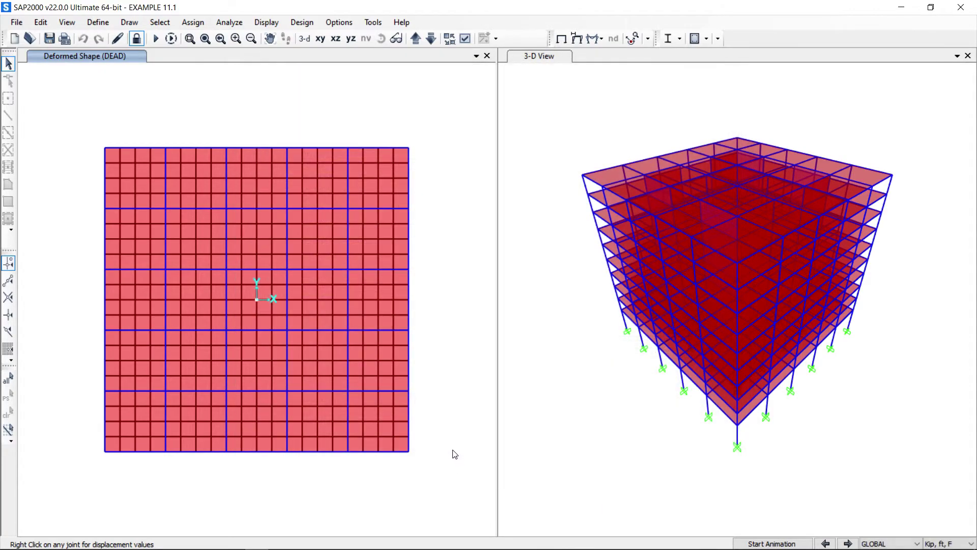
left_click(302, 22)
mouse_move(349, 55)
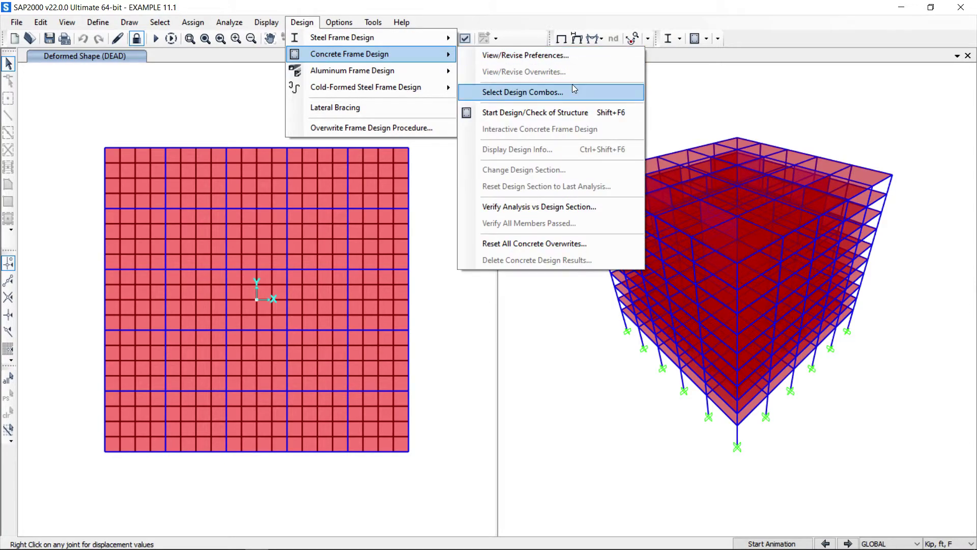
left_click(572, 95)
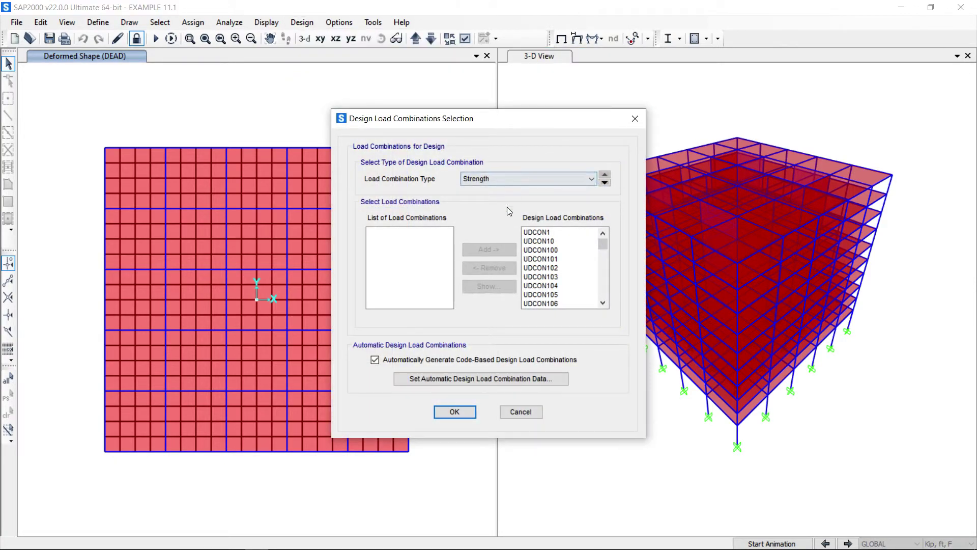
mouse_move(605, 241)
left_mouse_down()
mouse_move(605, 304)
mouse_move(603, 233)
left_mouse_up()
left_click_drag(603, 243, 605, 254)
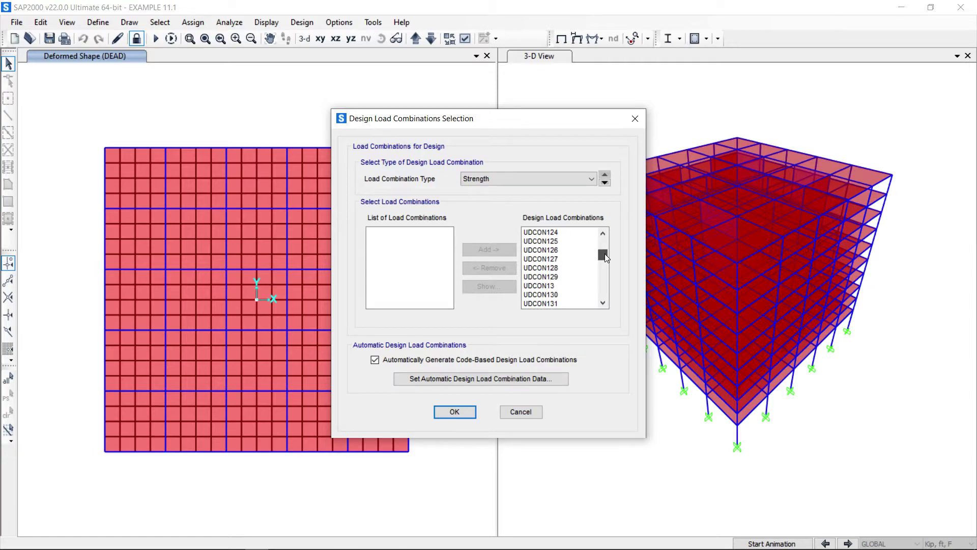
left_click(451, 413)
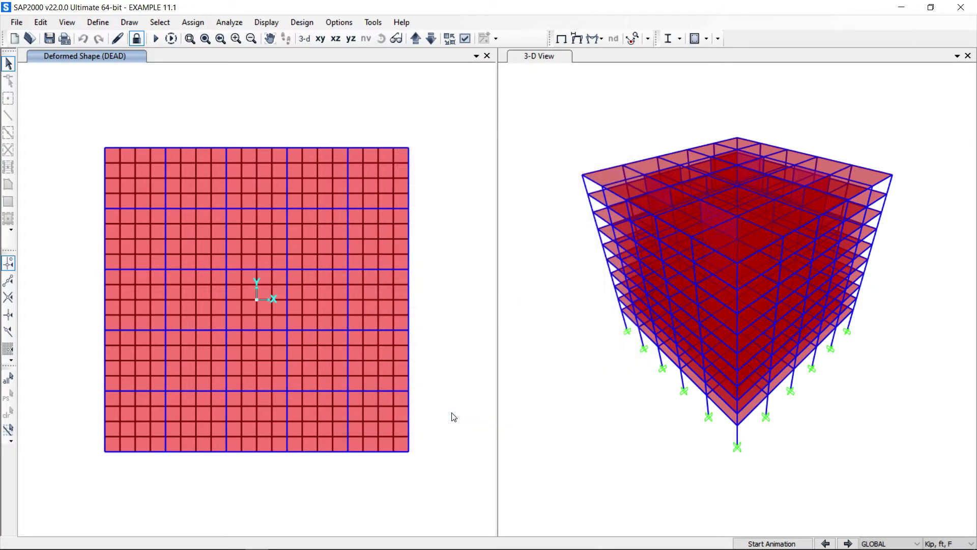
Step: Start the concrete frame Design/Check of Structure under ACI 318-08
left_click(297, 25)
mouse_move(349, 54)
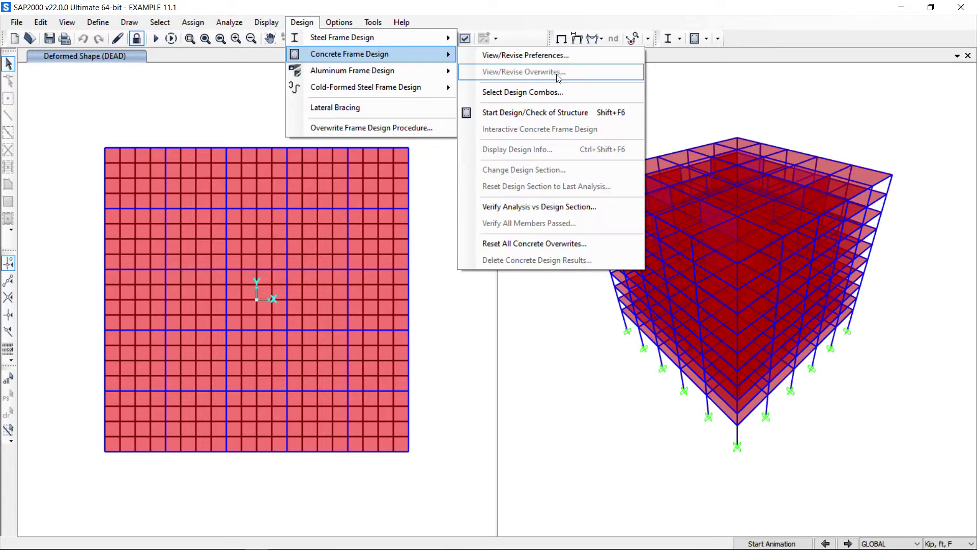
left_click(595, 114)
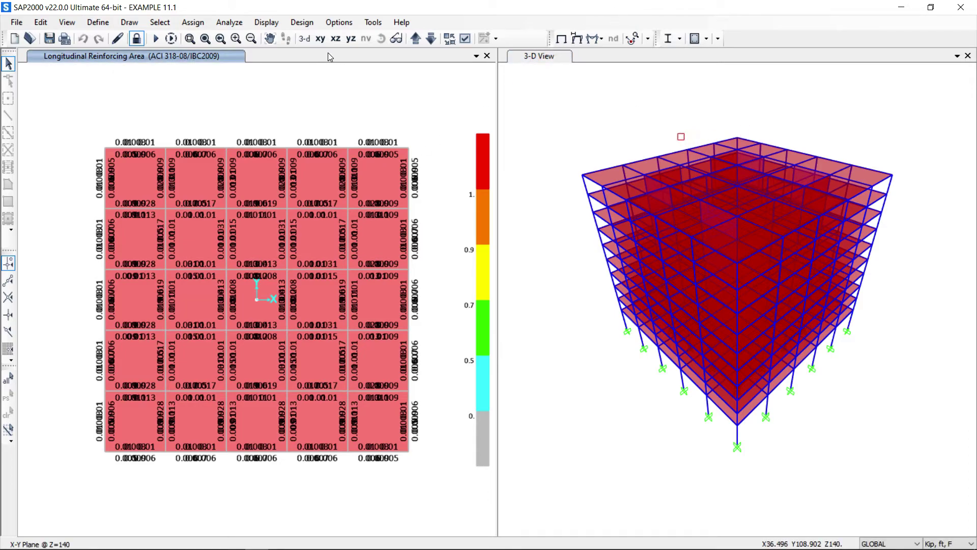
Step: Step the elevation view through neighbouring grid planes and return to Y=42
left_click(336, 39)
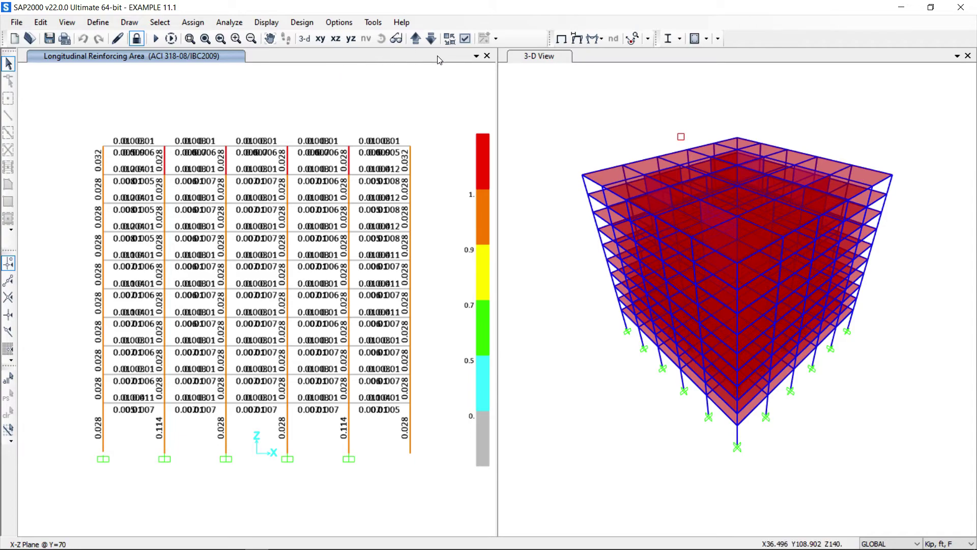
left_click(430, 39)
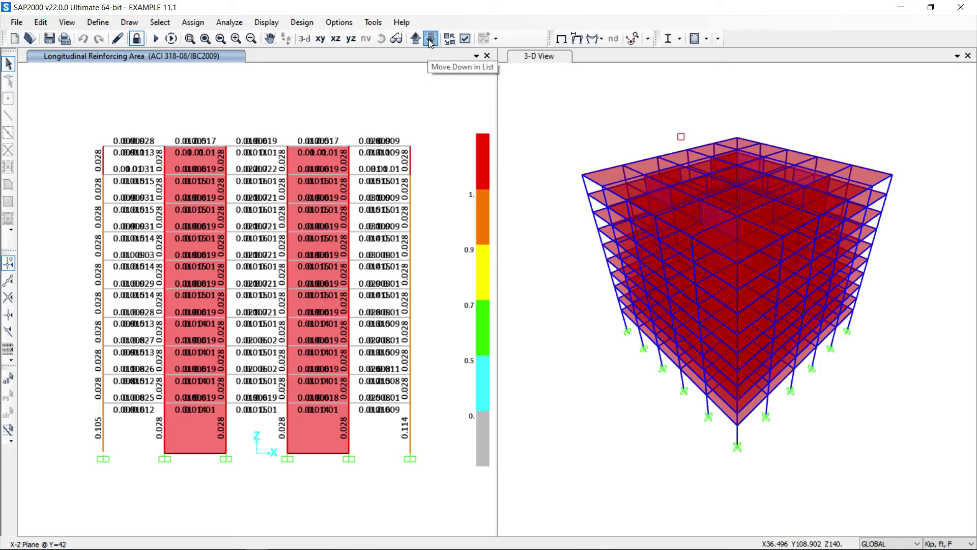
left_click(430, 39)
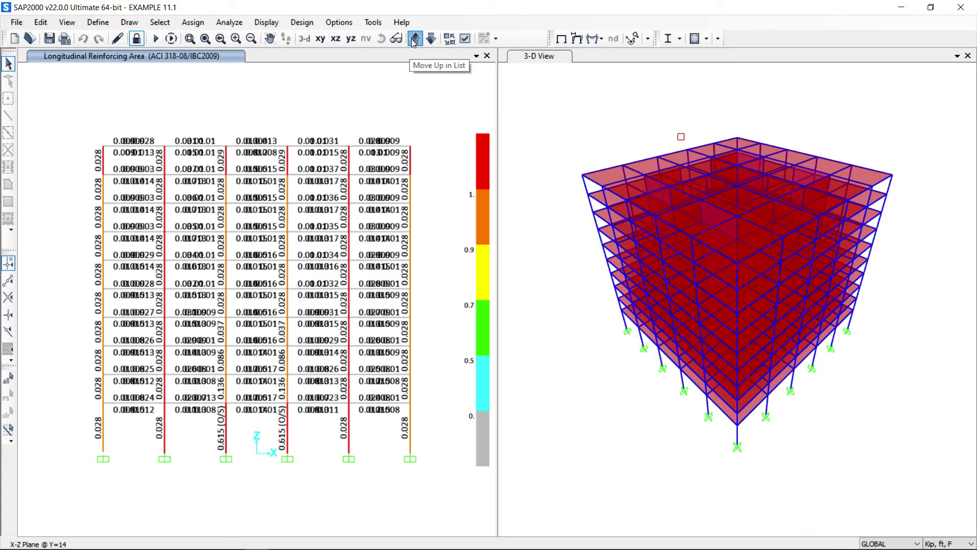
left_click(414, 40)
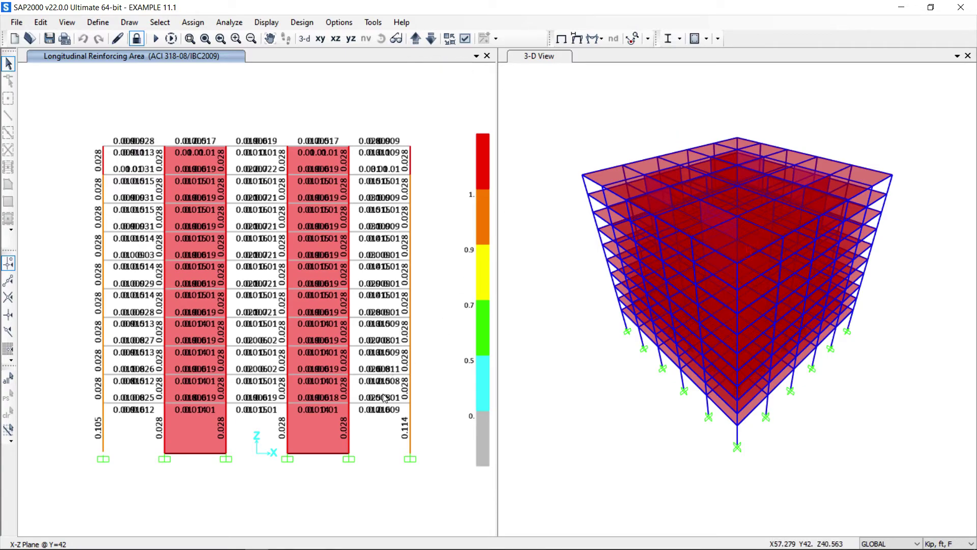
Step: Select column 162 (COL_EXT) in the shaded bay for review
left_click(225, 389)
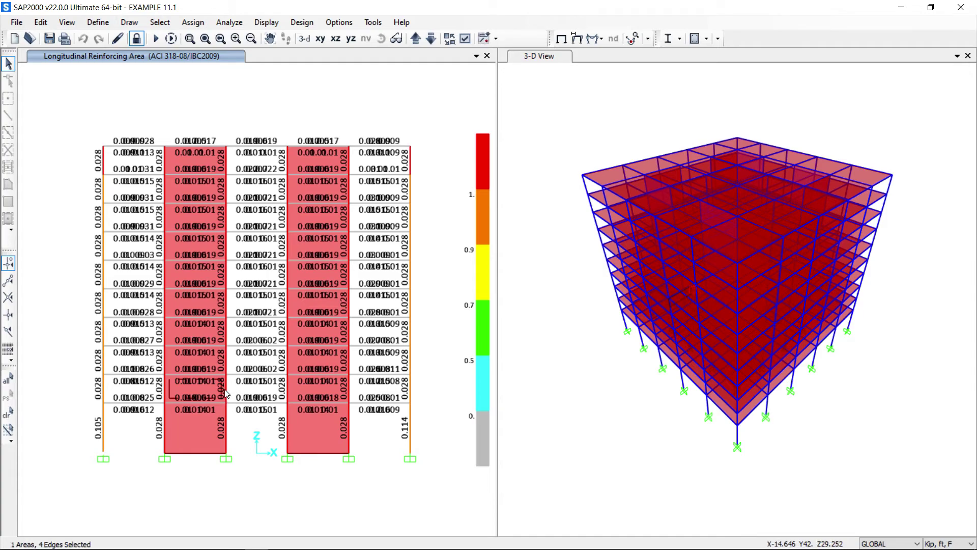
left_click(225, 389)
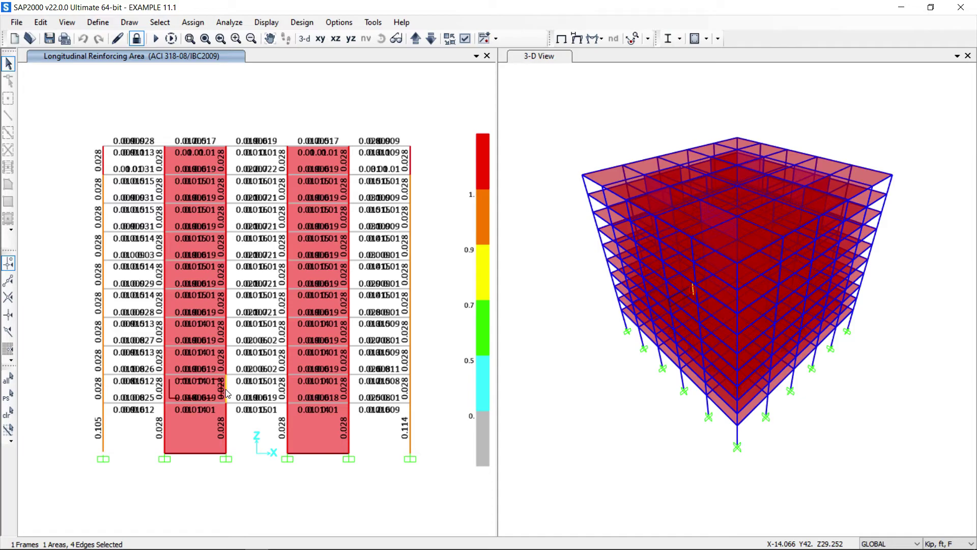
Step: Bring up column 162's design information and review its Summary report
right_click(227, 392)
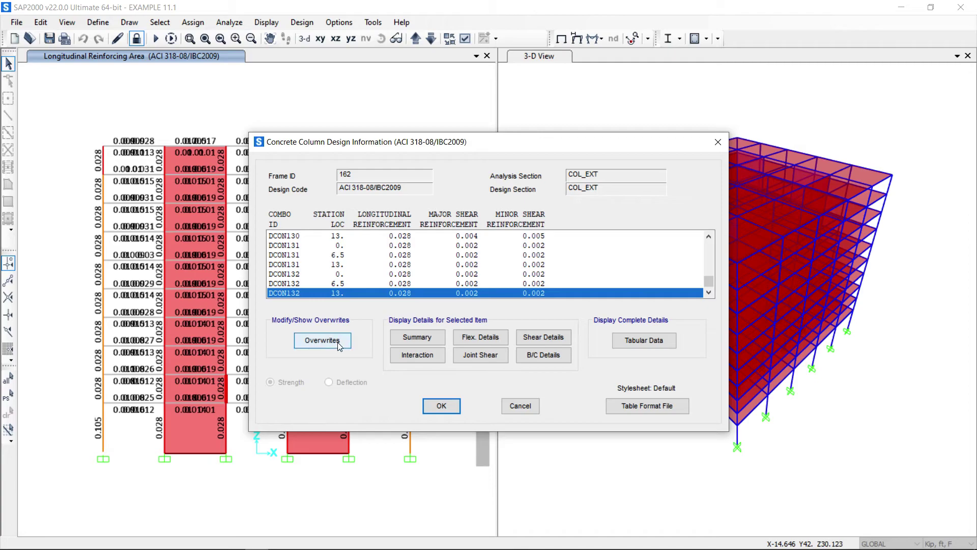
left_click(437, 339)
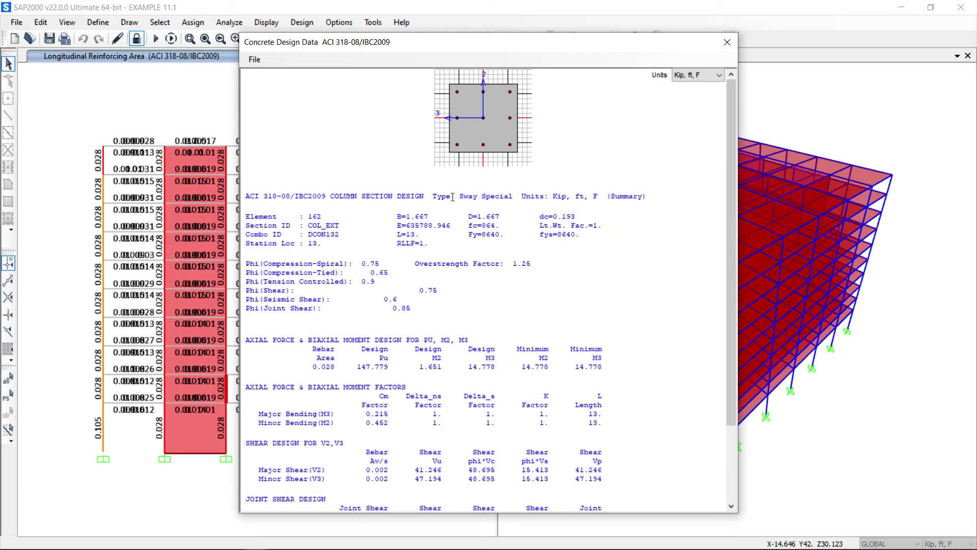
scroll(432, 215, "down", 3)
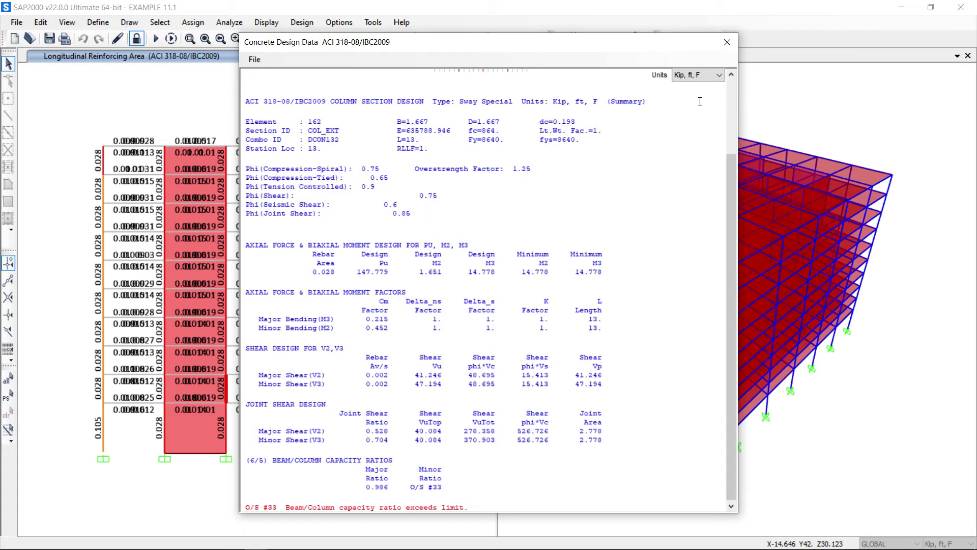
left_click(725, 45)
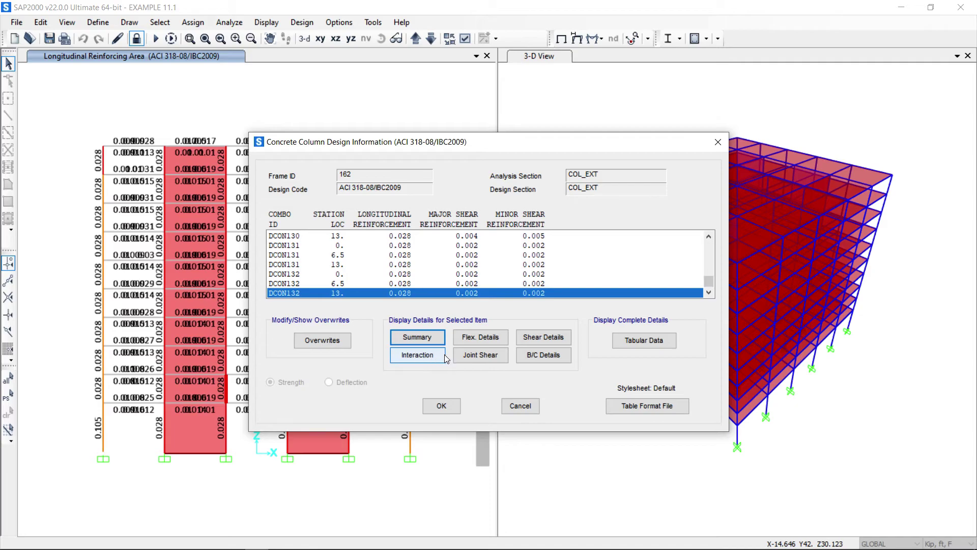
Step: Review the Flex. Details and Shear Details reports for column 162
left_click(474, 338)
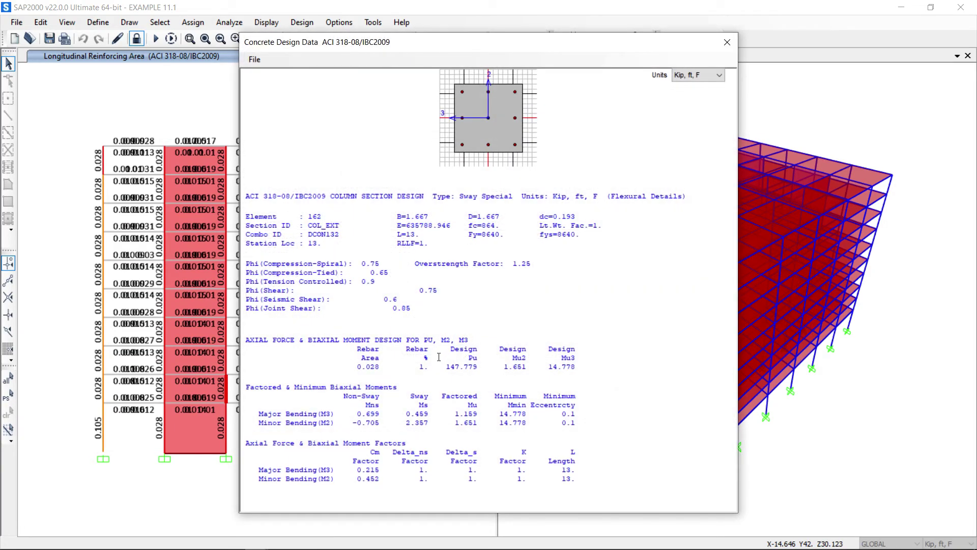
left_click(726, 45)
left_click(539, 337)
scroll(468, 295, "down", 2)
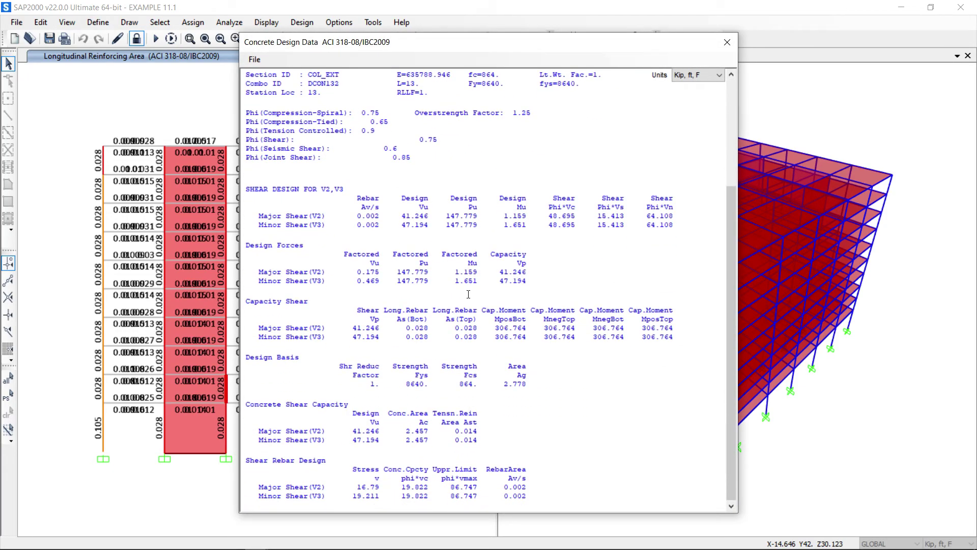
scroll(468, 294, "up", 1)
scroll(467, 294, "up", 1)
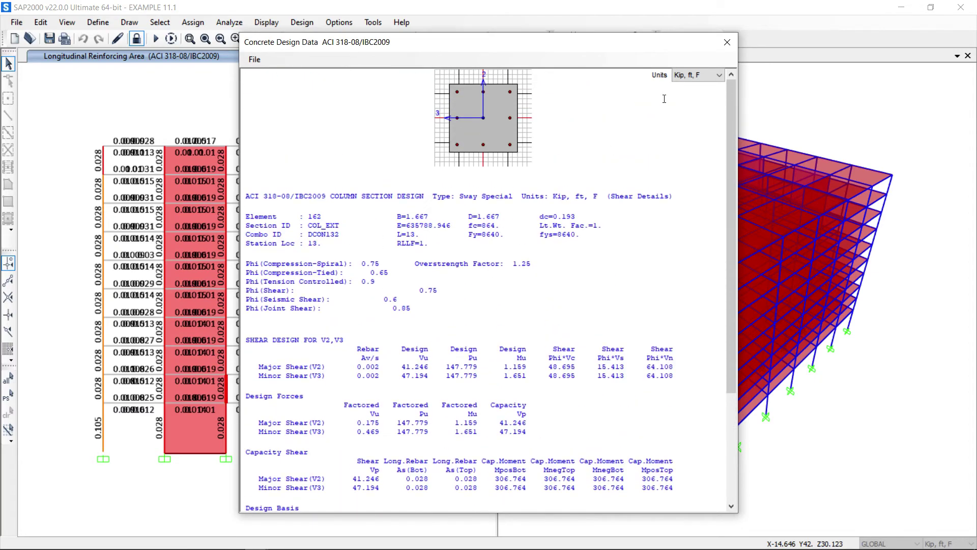
left_click(725, 44)
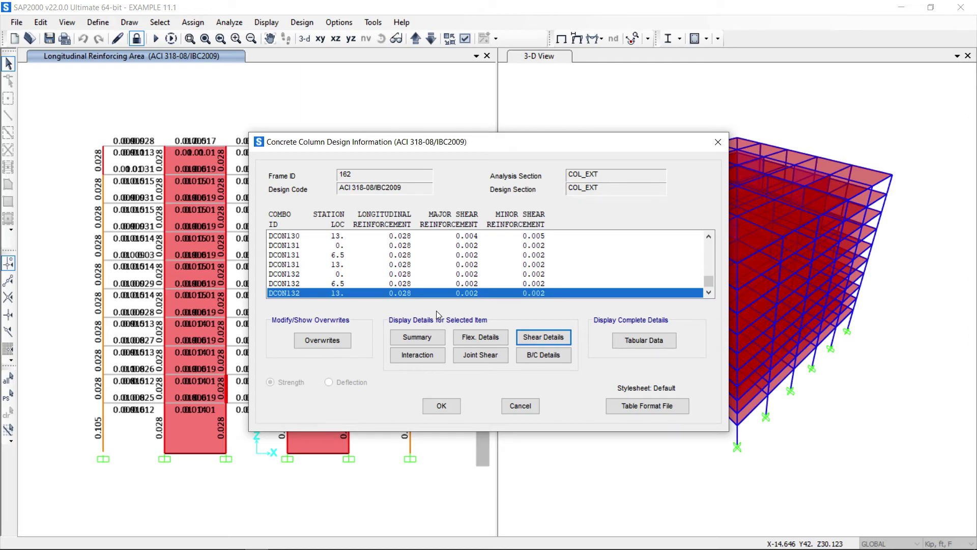
Step: View the COL_EXT interaction surface, close it, and show the Joint Shear report
left_click(418, 357)
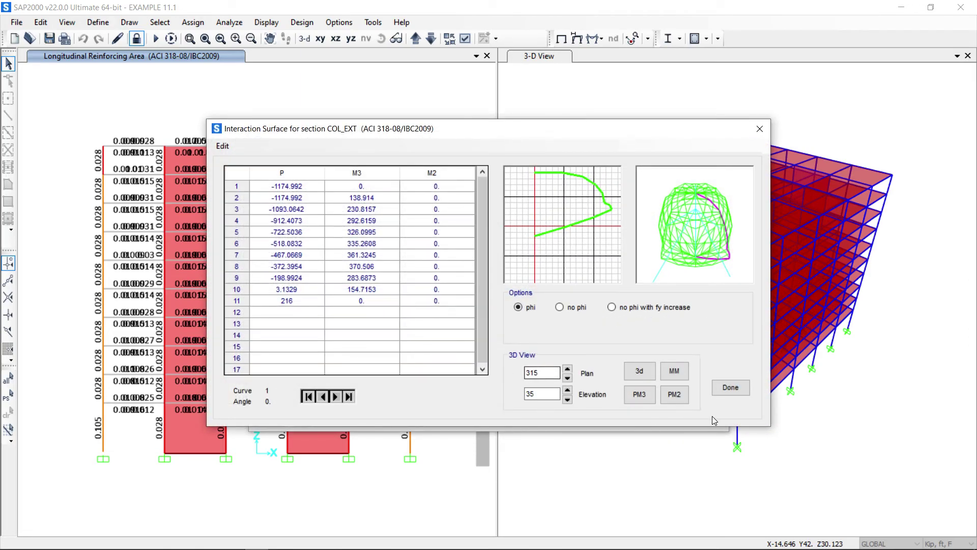
left_click(728, 391)
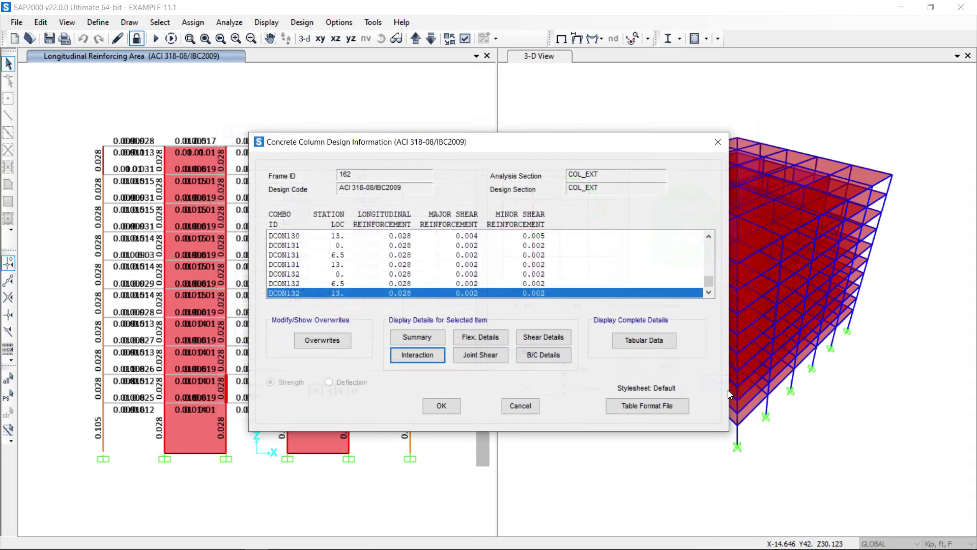
left_click(493, 359)
scroll(485, 319, "down", 3)
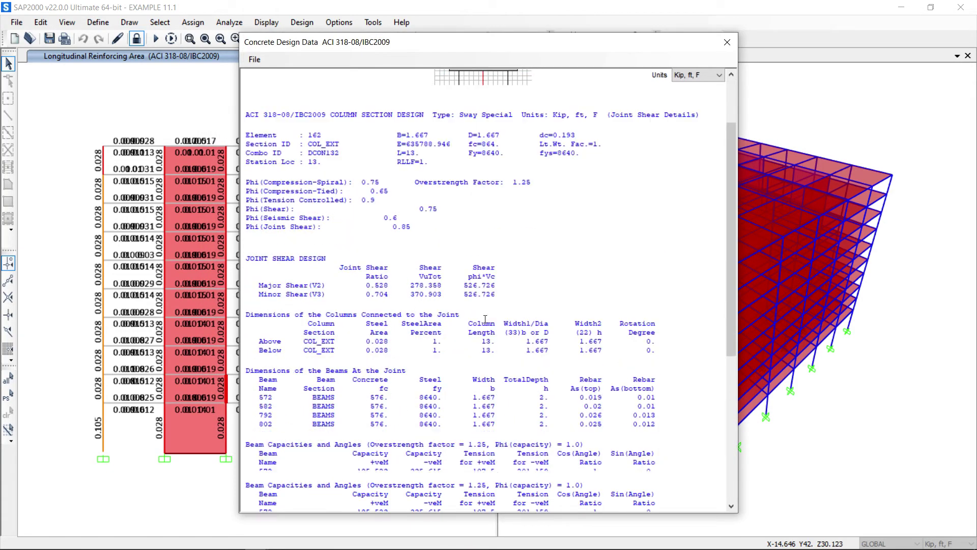
scroll(484, 319, "down", 7)
scroll(484, 319, "down", 2)
scroll(484, 320, "up", 8)
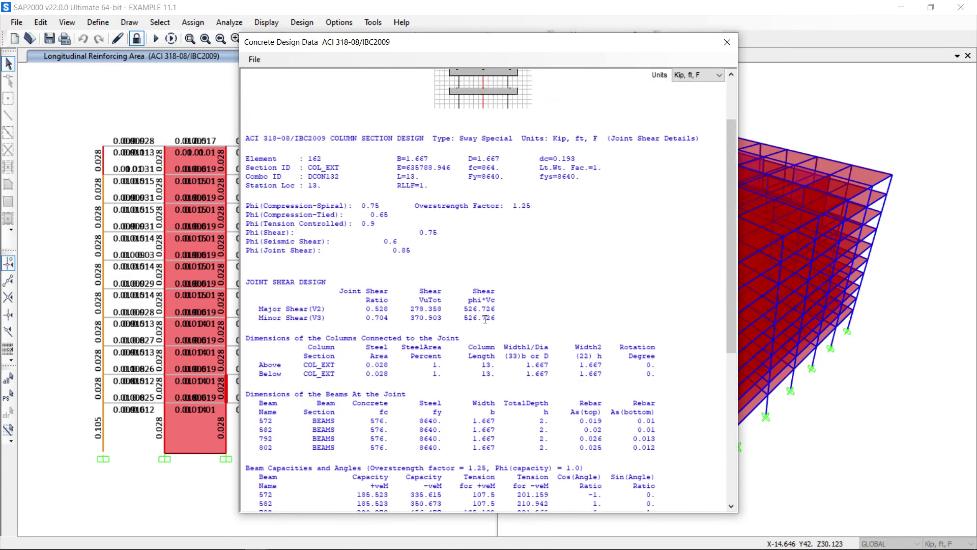
scroll(485, 319, "up", 2)
scroll(484, 319, "up", 1)
scroll(485, 320, "up", 1)
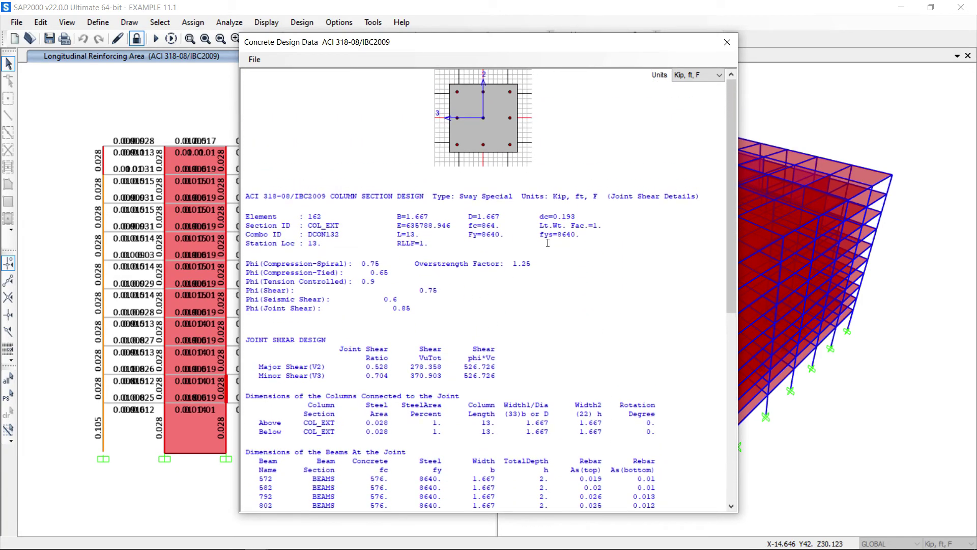
Step: Show the B/C Details report and highlight the O/S #33 capacity-ratio-exceeds-limit line
left_click(727, 42)
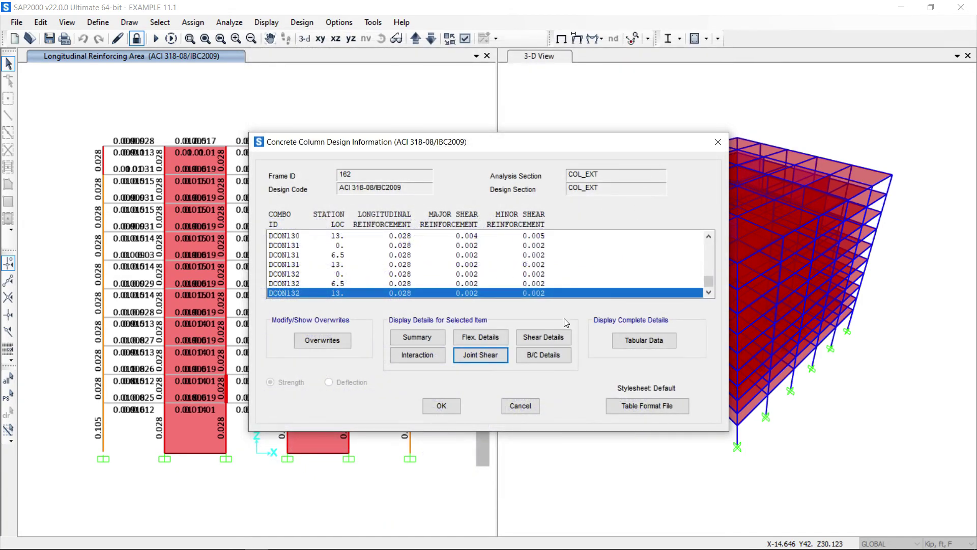
left_click(553, 361)
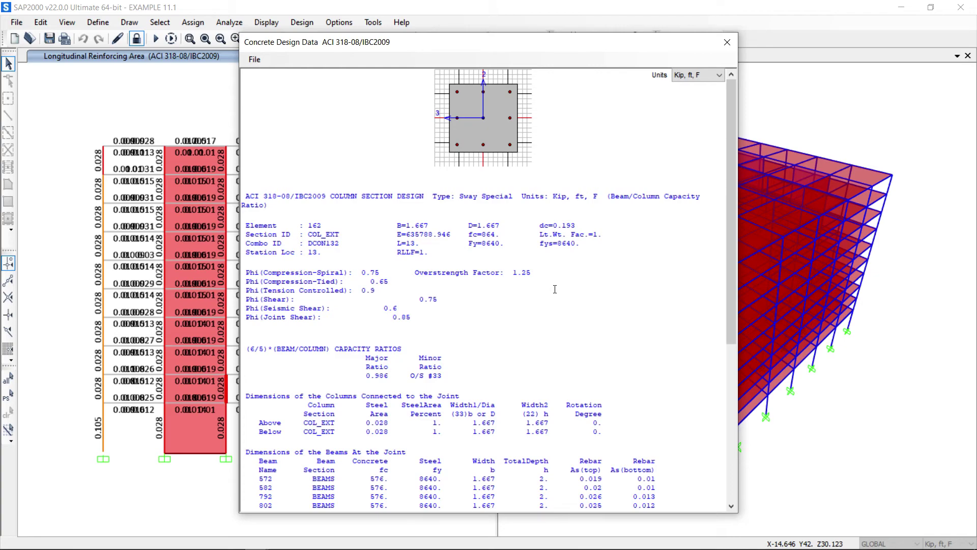
scroll(555, 289, "down", 8)
scroll(554, 289, "down", 2)
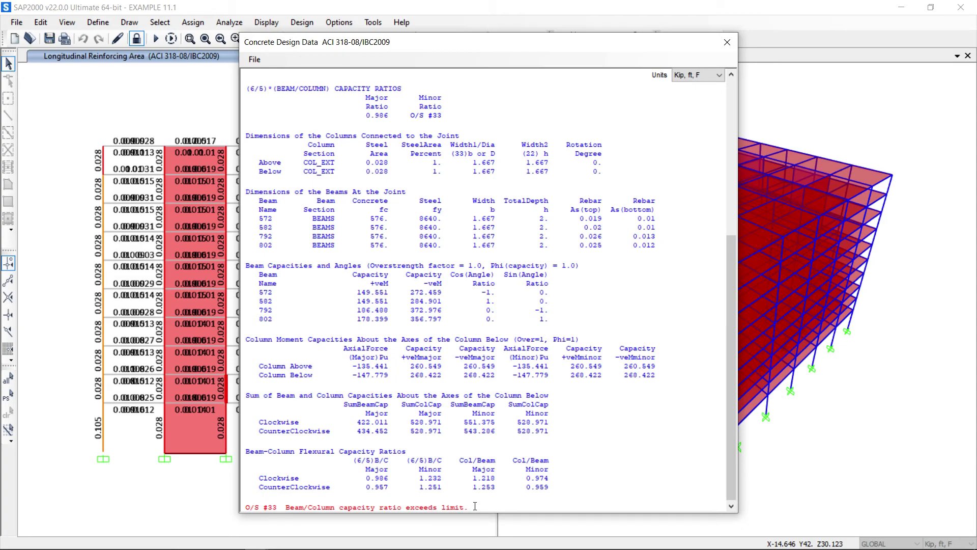
left_click_drag(474, 507, 310, 509)
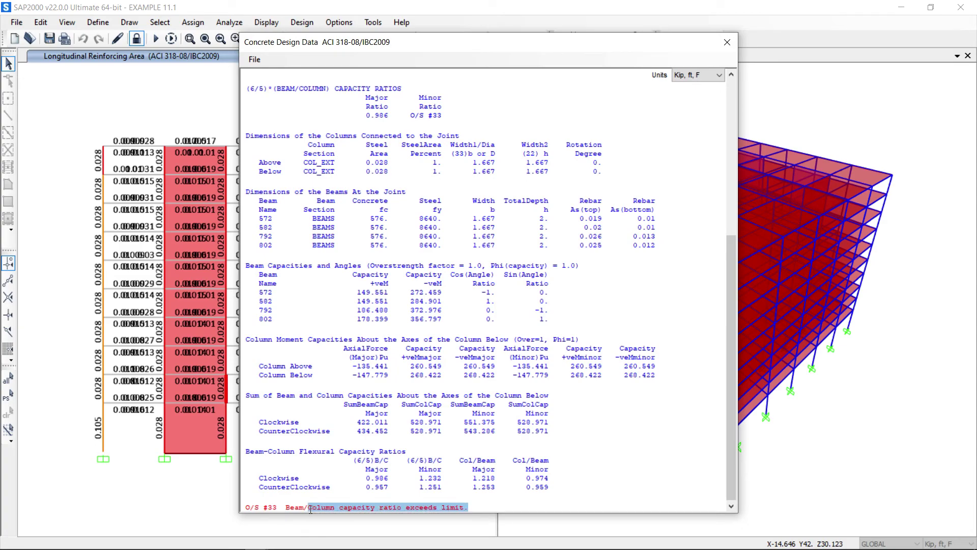
left_click_drag(309, 509, 246, 508)
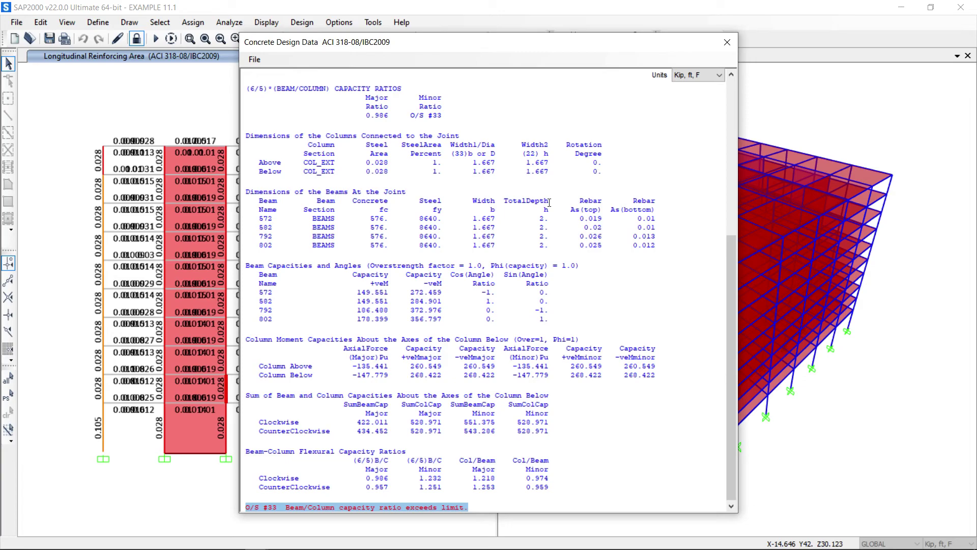
Step: Close the B/C report and cancel the column design information dialog
left_click(728, 42)
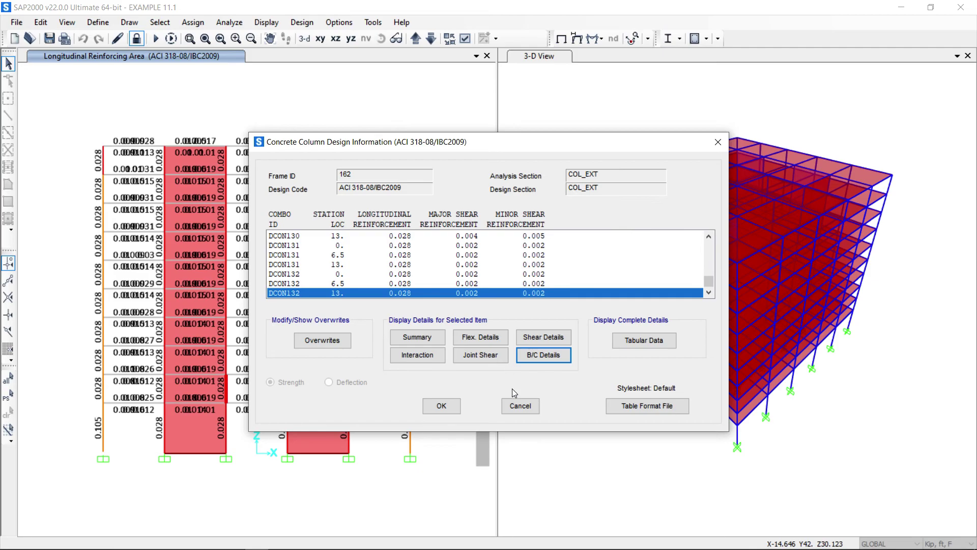
left_click(518, 406)
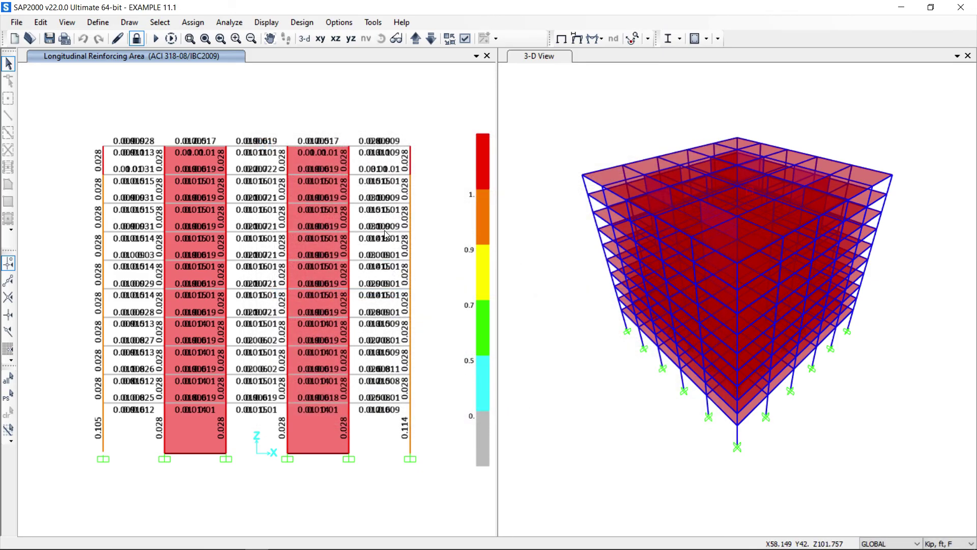